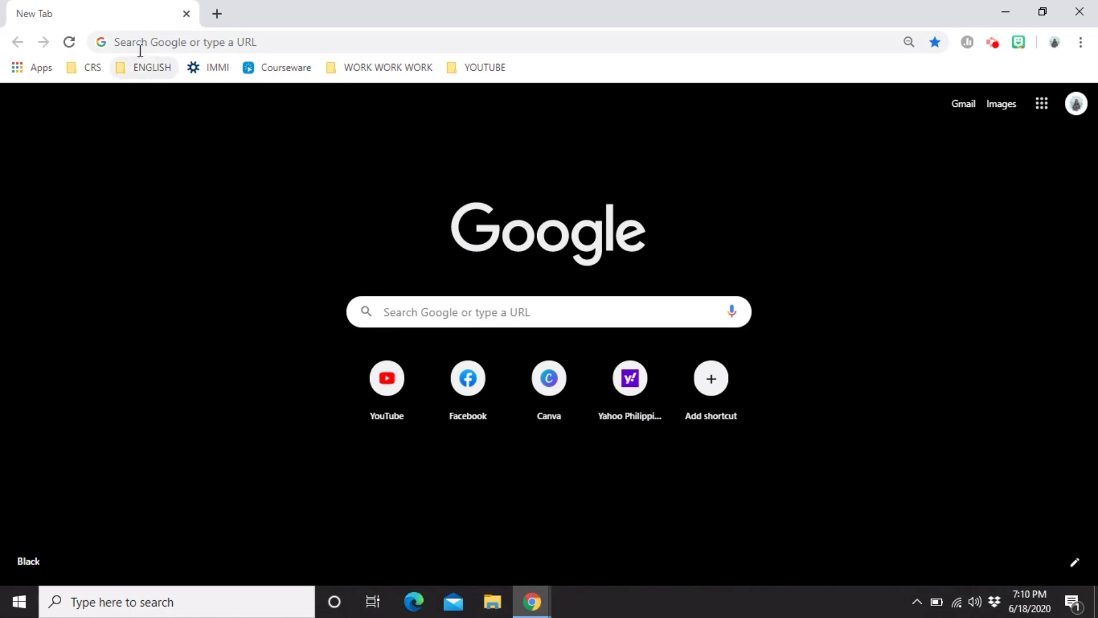
# Search the web for "classroom screen" and open the Classroomscreen home page from the results
pyautogui.click(245, 40)
pyautogui.write('clas')
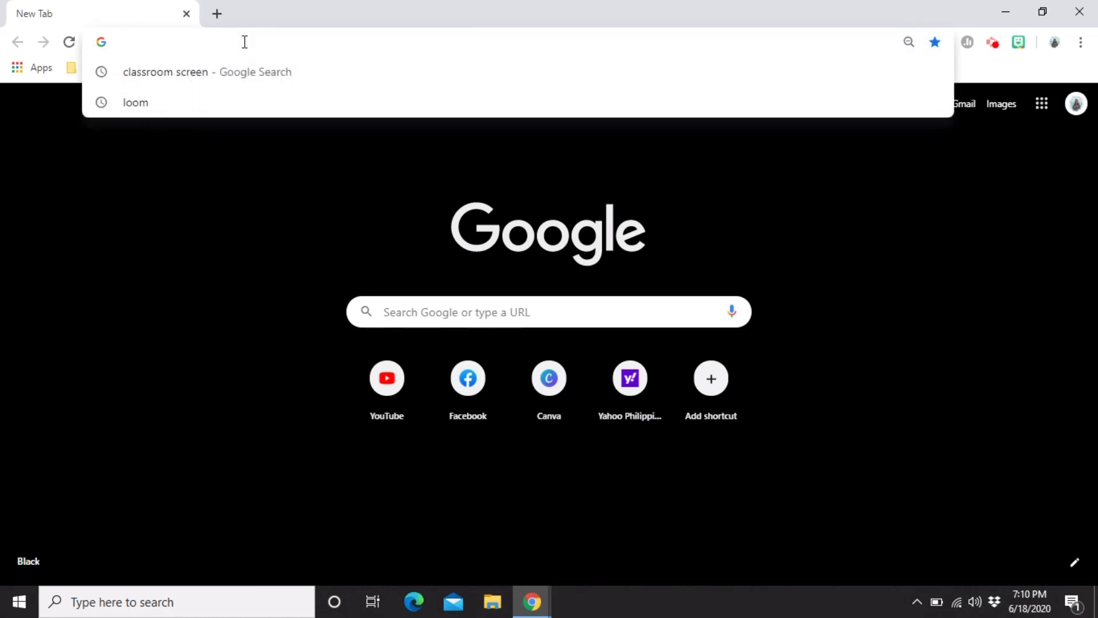
pyautogui.write('sroom screen')
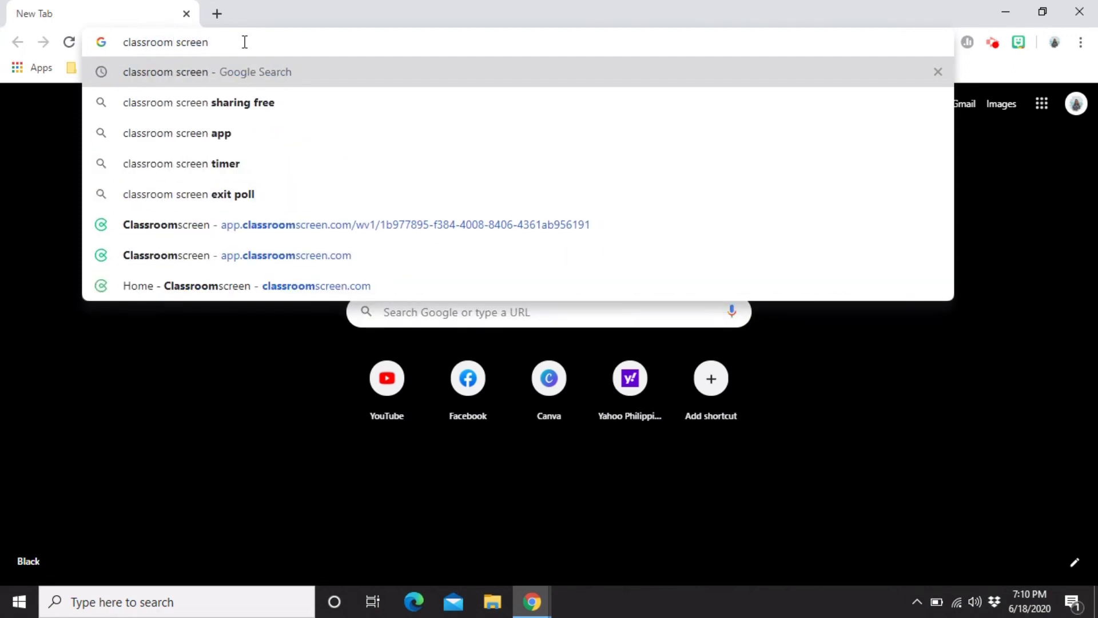
pyautogui.press('Return')
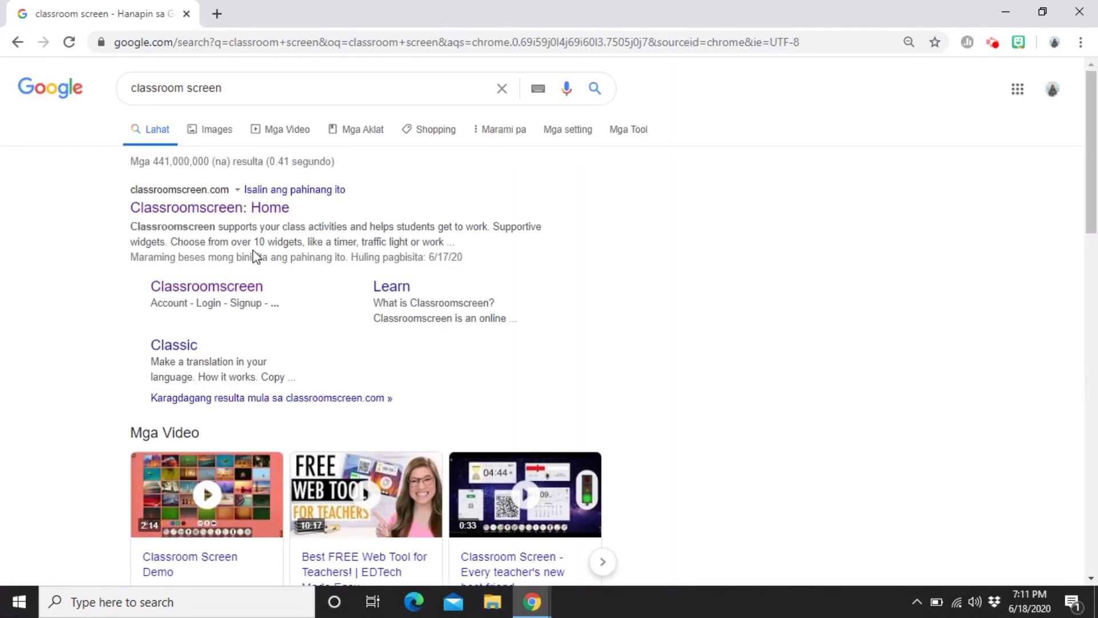
pyautogui.click(198, 216)
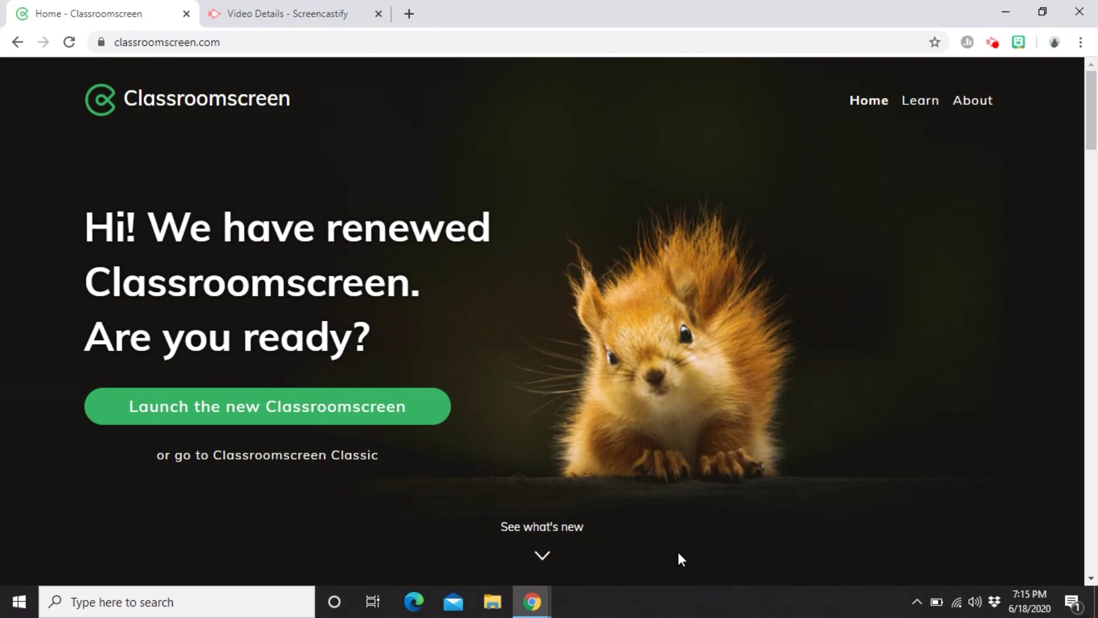
# Review the home page's features and plans and launch Classroomscreen under the Basic plan without an account
pyautogui.scroll(-8, 679, 554)
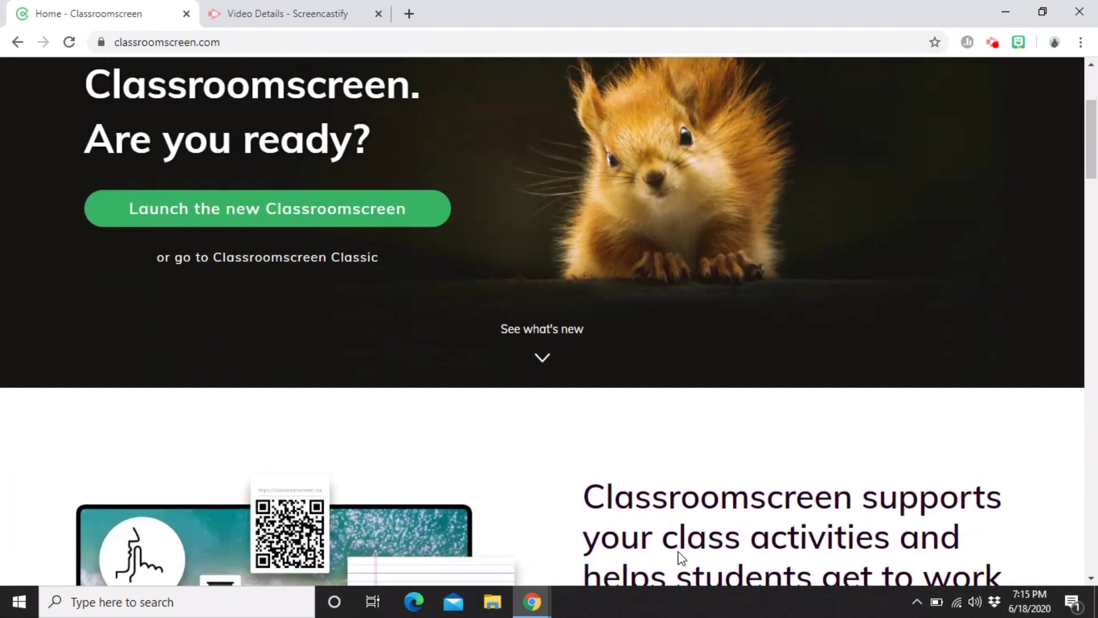
pyautogui.scroll(-1, 681, 558)
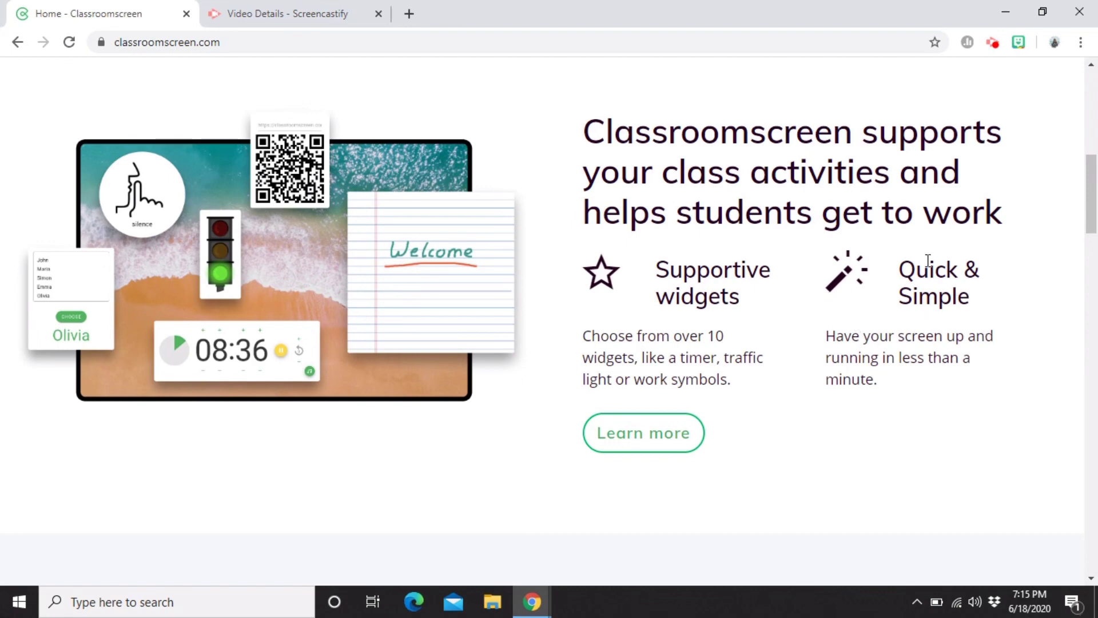
pyautogui.scroll(-8, 770, 436)
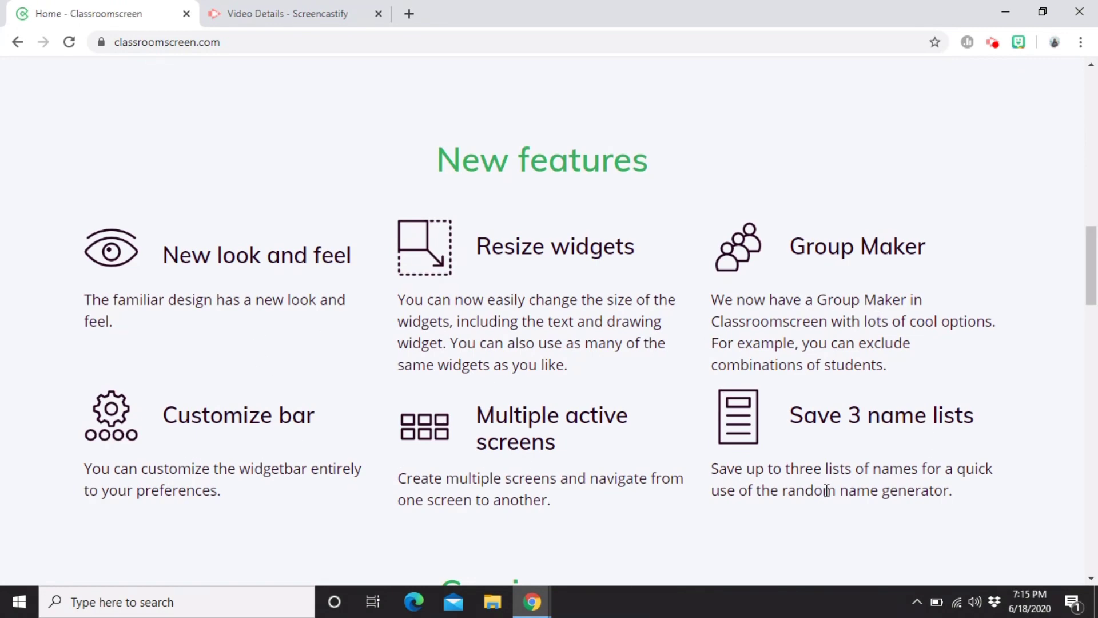
pyautogui.scroll(-5, 826, 491)
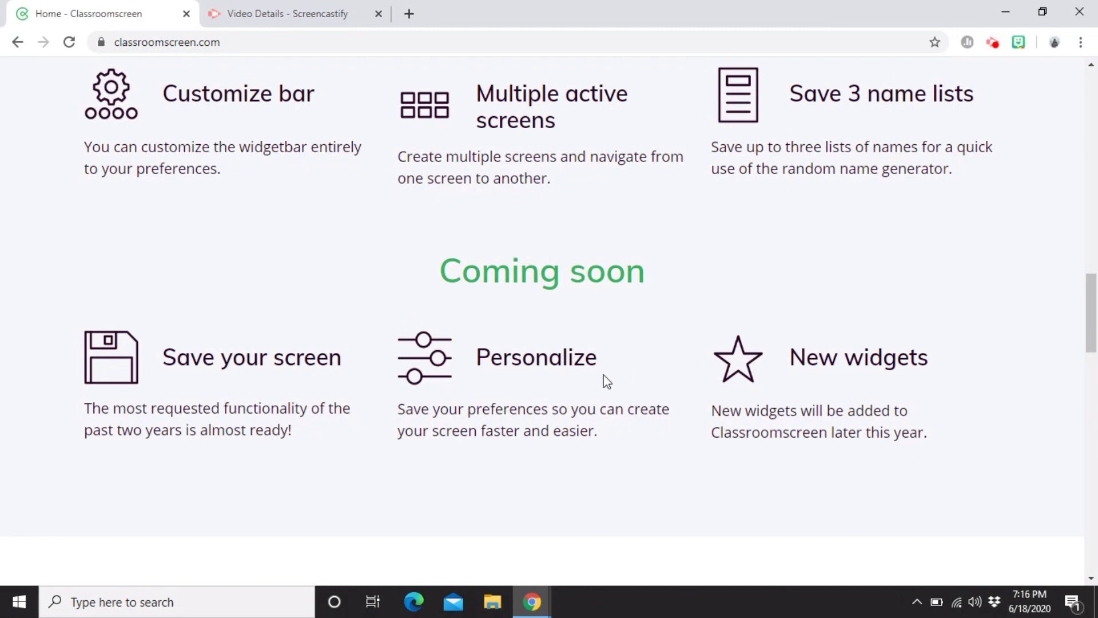
pyautogui.scroll(-10, 607, 382)
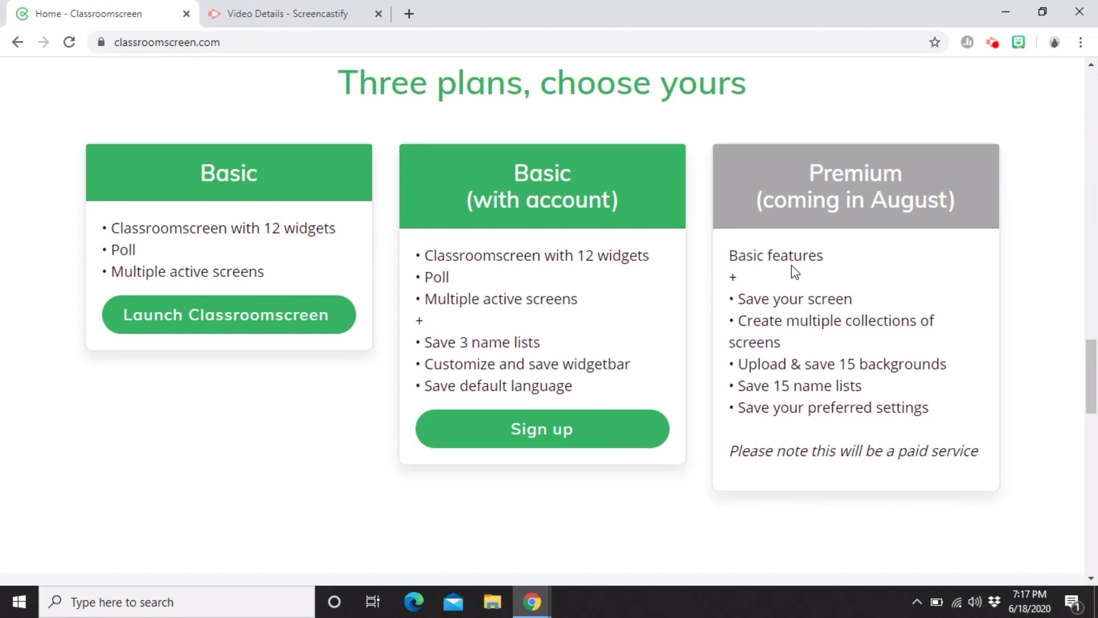
pyautogui.click(228, 329)
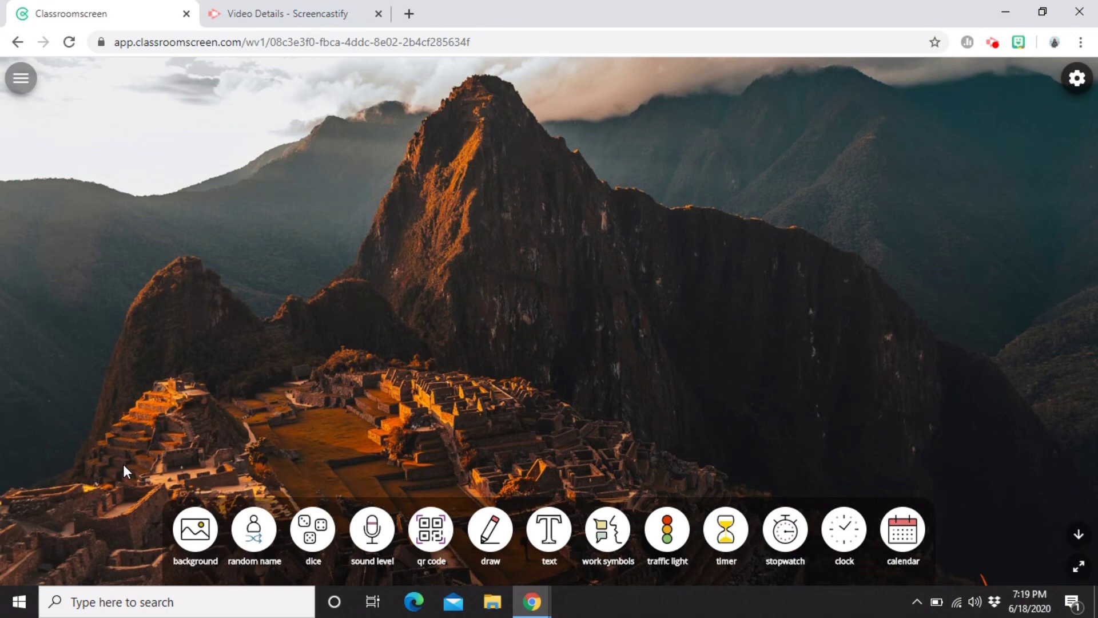
# Add a new screen and go back to the first screen
pyautogui.click(21, 85)
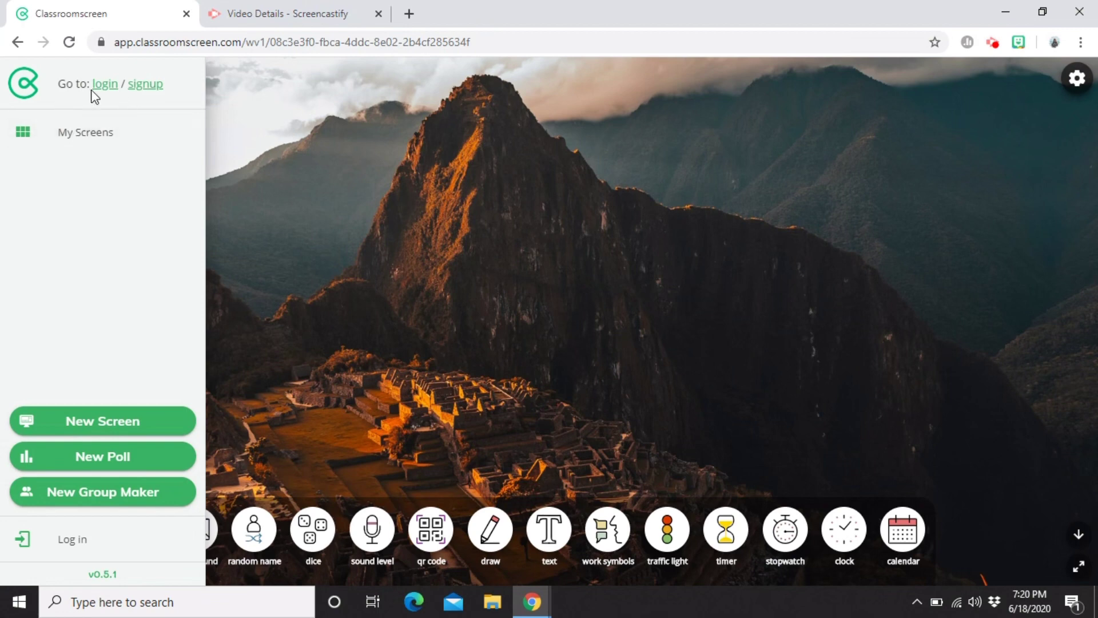
pyautogui.click(131, 432)
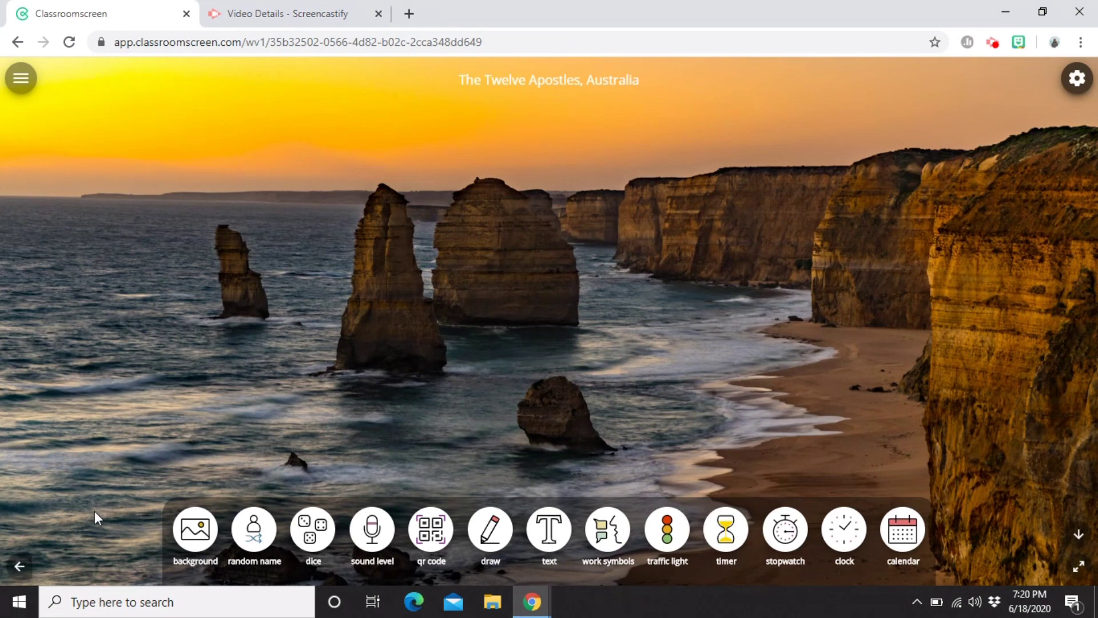
pyautogui.click(20, 567)
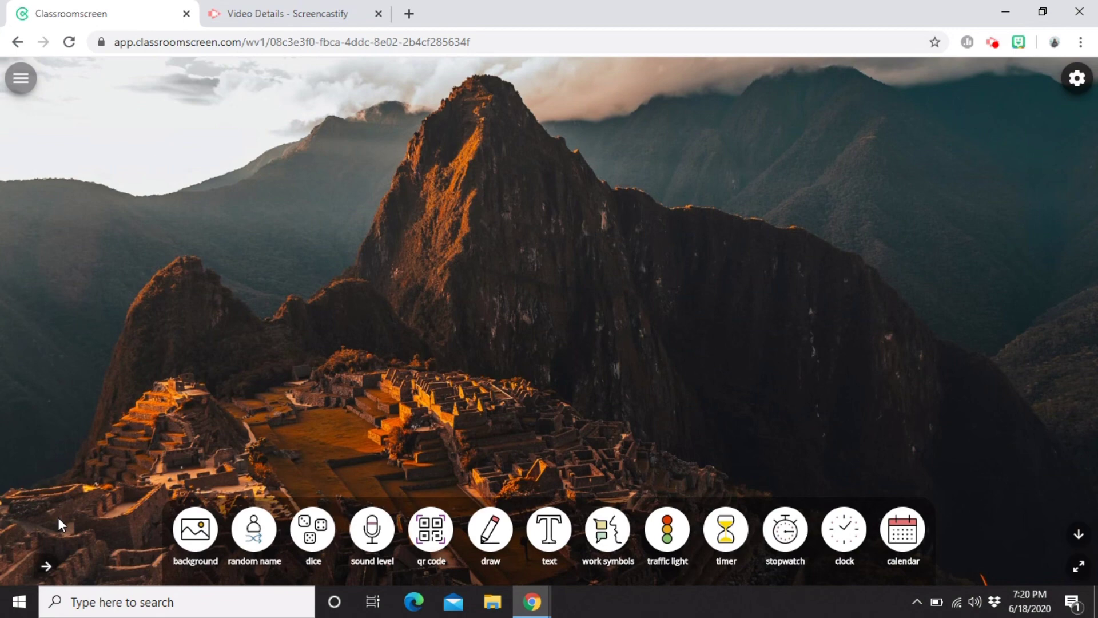
# Create a new poll and vote once for each of the five smileys, plus an extra vote for the neutral one
pyautogui.click(21, 78)
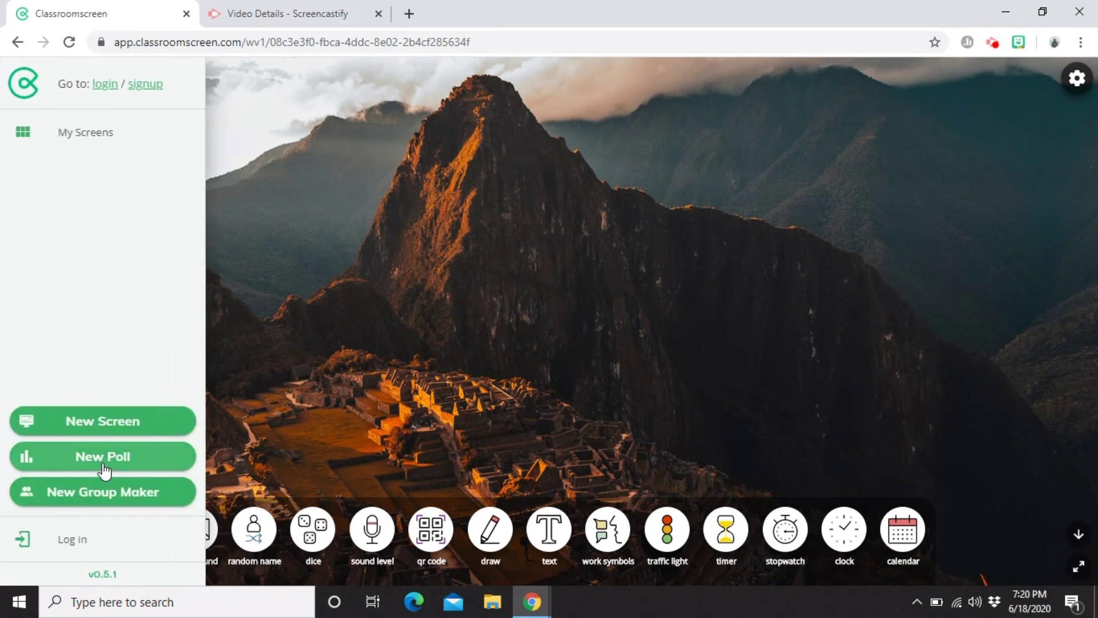
pyautogui.click(103, 465)
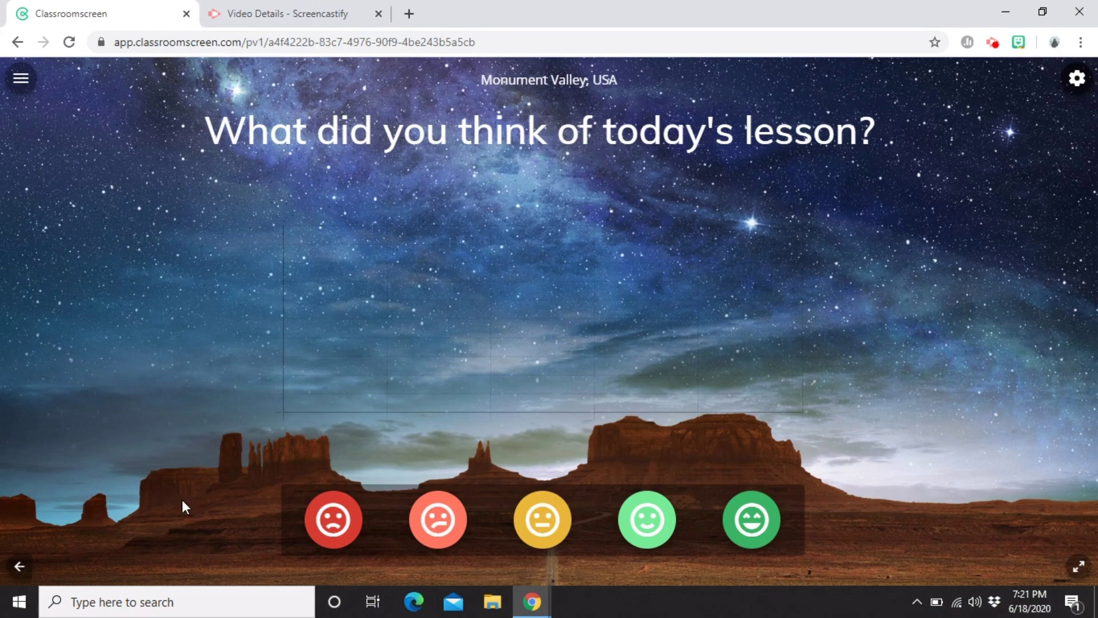
pyautogui.click(334, 520)
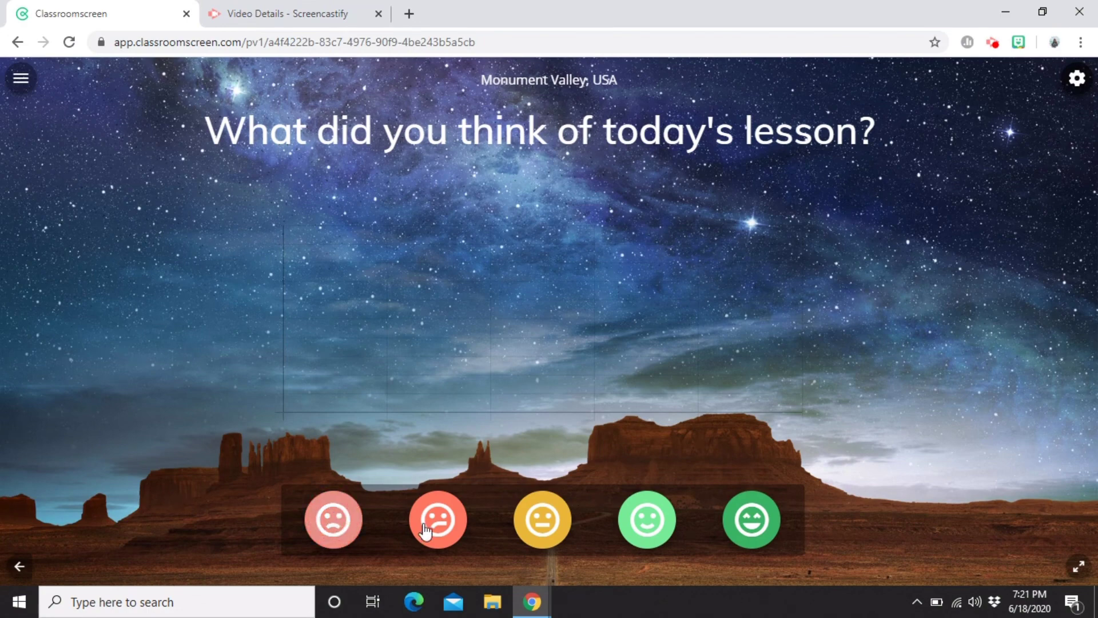
pyautogui.click(442, 522)
pyautogui.click(539, 522)
pyautogui.click(658, 519)
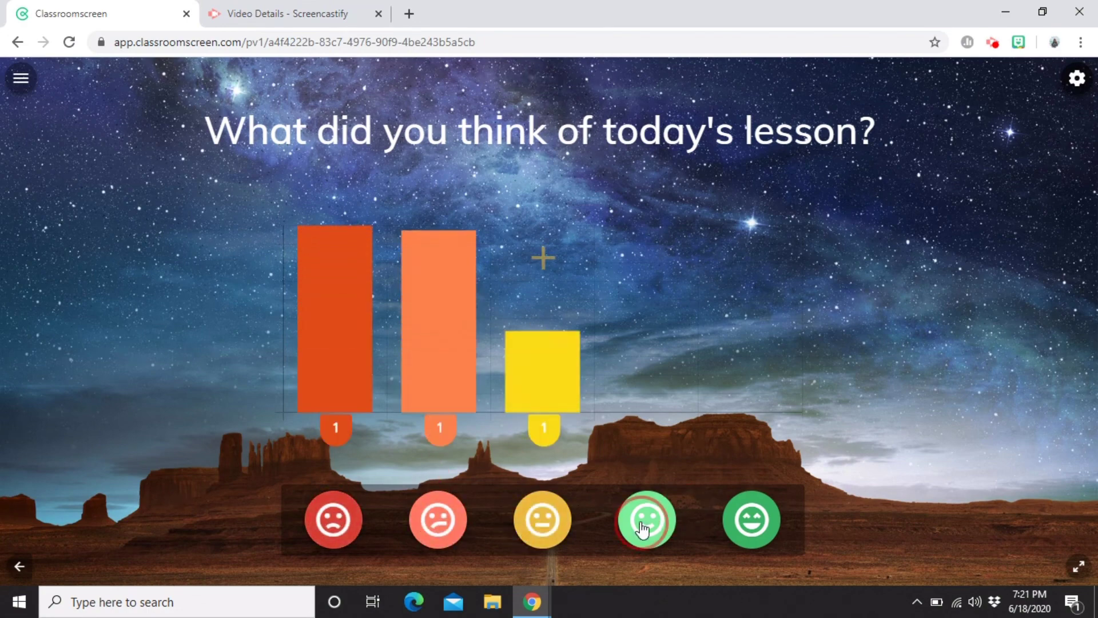
pyautogui.click(742, 527)
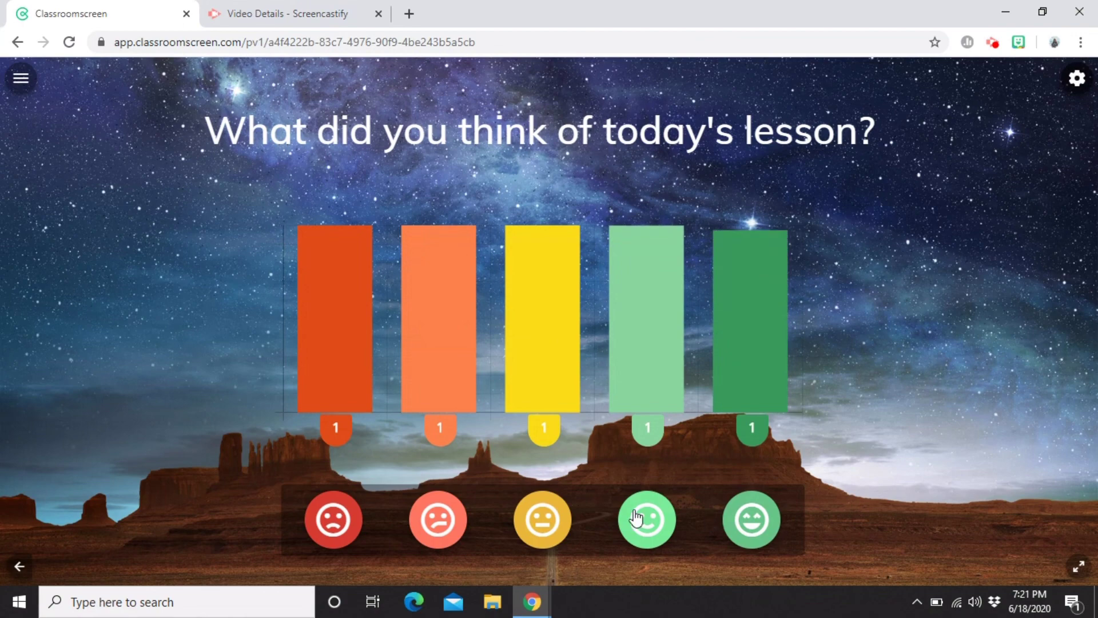
pyautogui.click(556, 523)
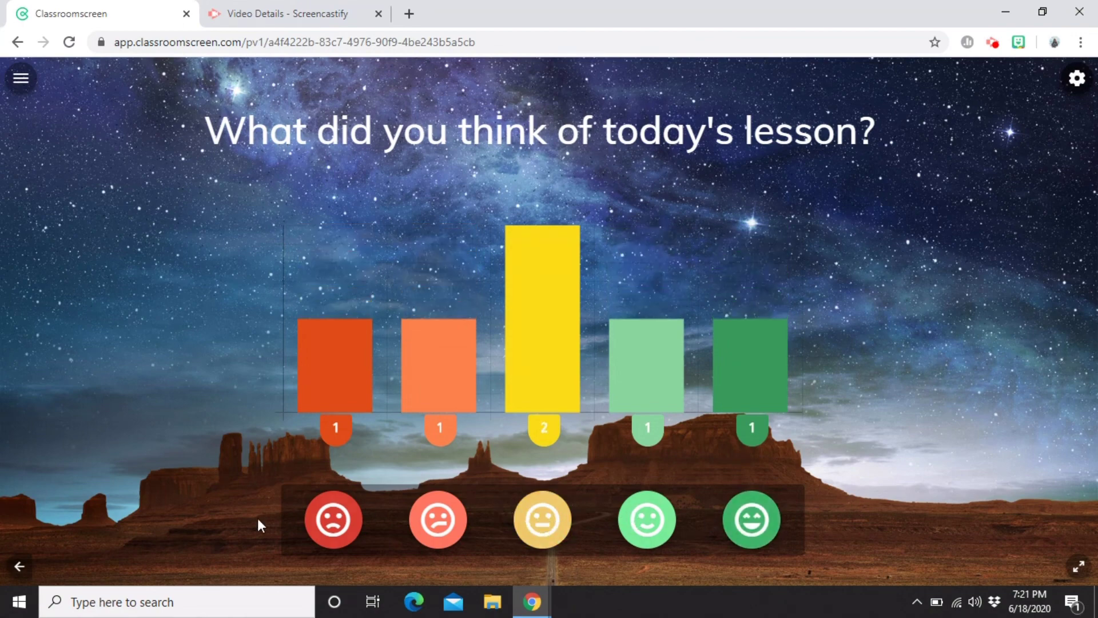
pyautogui.click(18, 569)
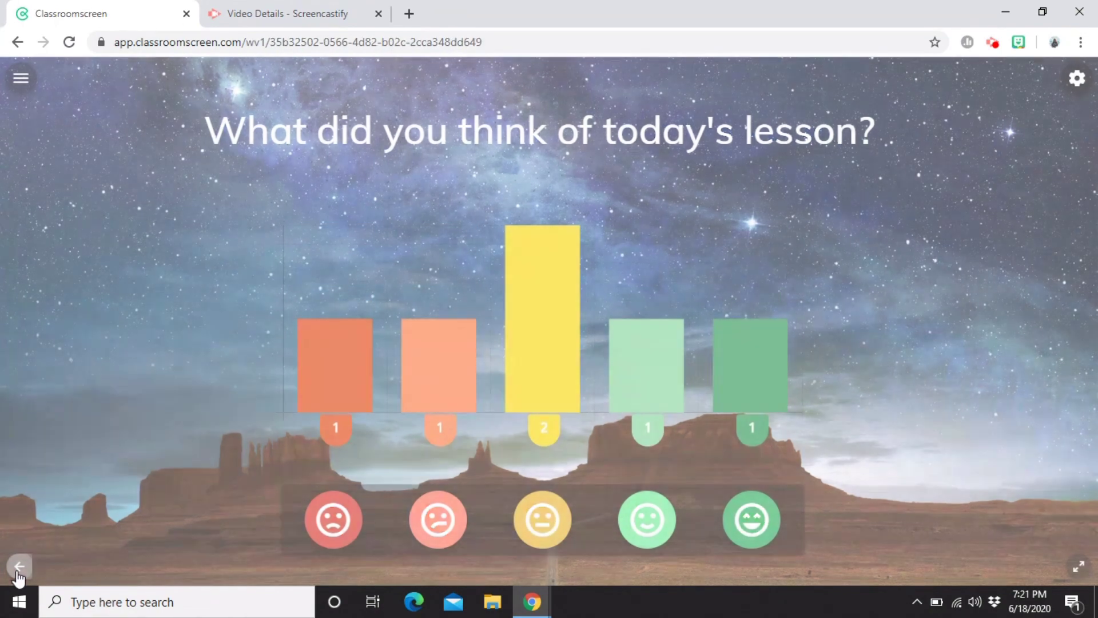
# Start a new group maker, enter a list of eight student first names, one per line, and proceed to group creation
pyautogui.click(20, 77)
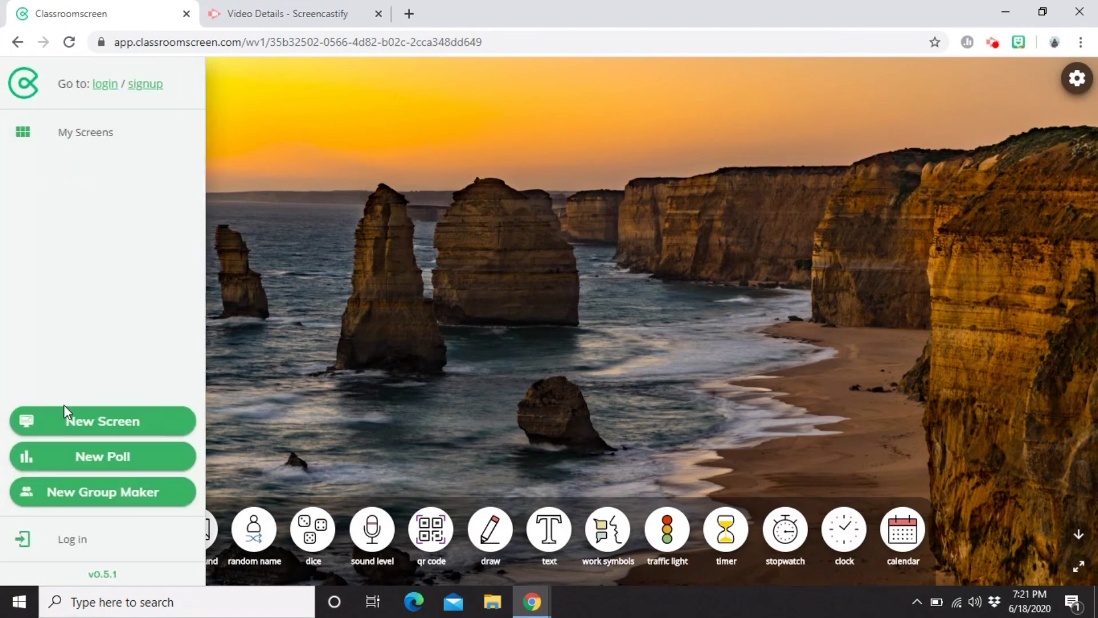
pyautogui.click(106, 501)
pyautogui.click(148, 244)
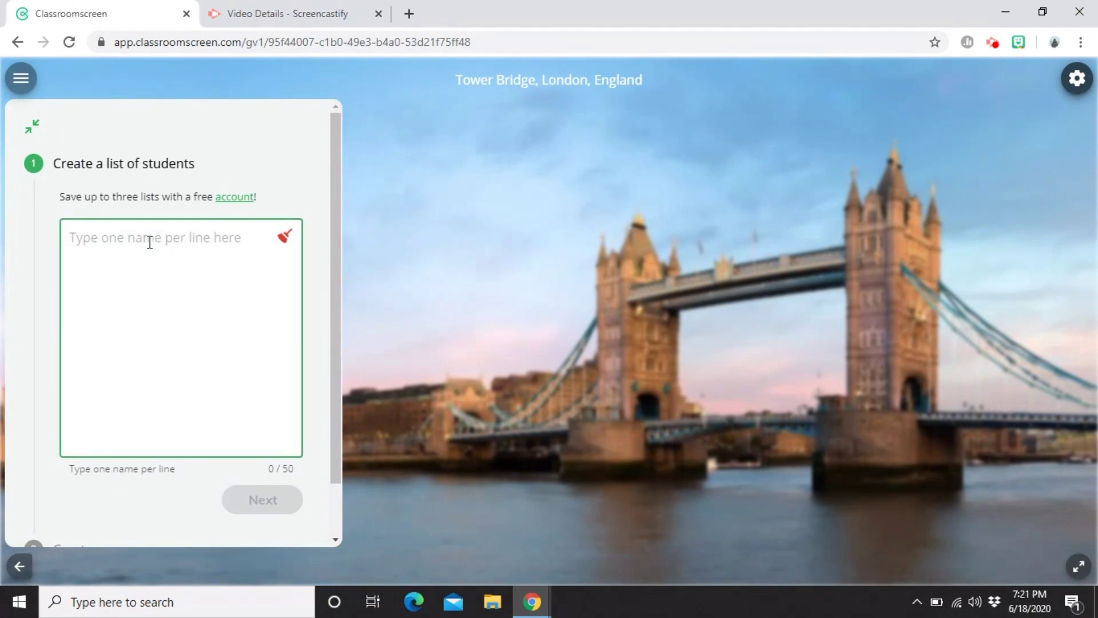
pyautogui.press('capslock')
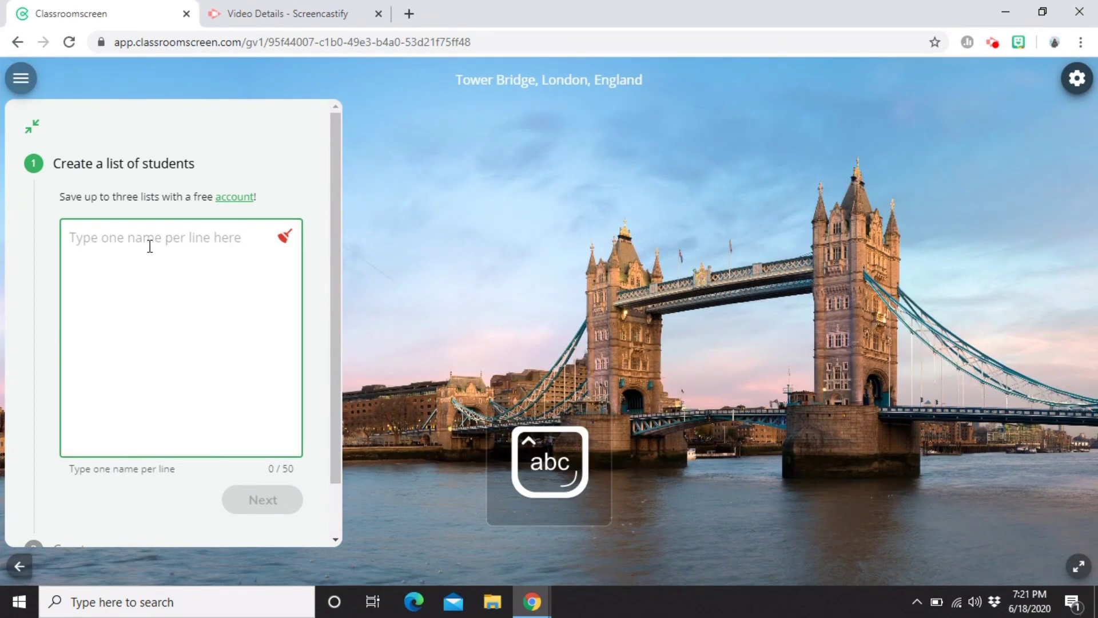
pyautogui.write('Sarah')
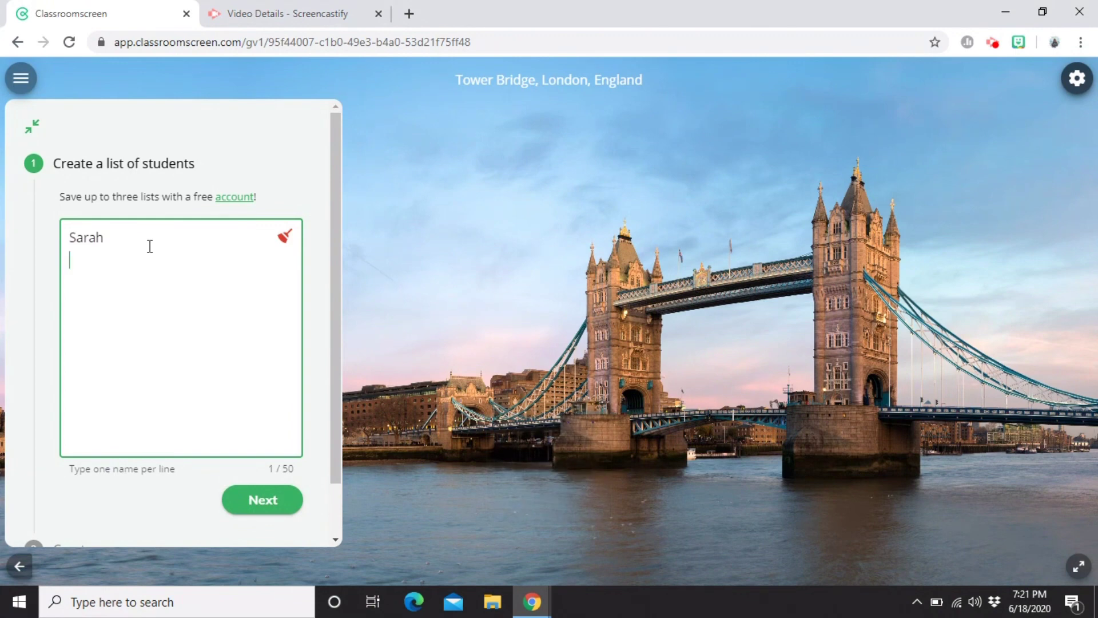
pyautogui.press('Return')
pyautogui.write('Mae')
pyautogui.press('Return')
pyautogui.write('Nicah')
pyautogui.press('Return')
pyautogui.write('Joana')
pyautogui.press('Return')
pyautogui.write('Jake')
pyautogui.press('Return')
pyautogui.write('Diane')
pyautogui.press('Return')
pyautogui.write('Nicole')
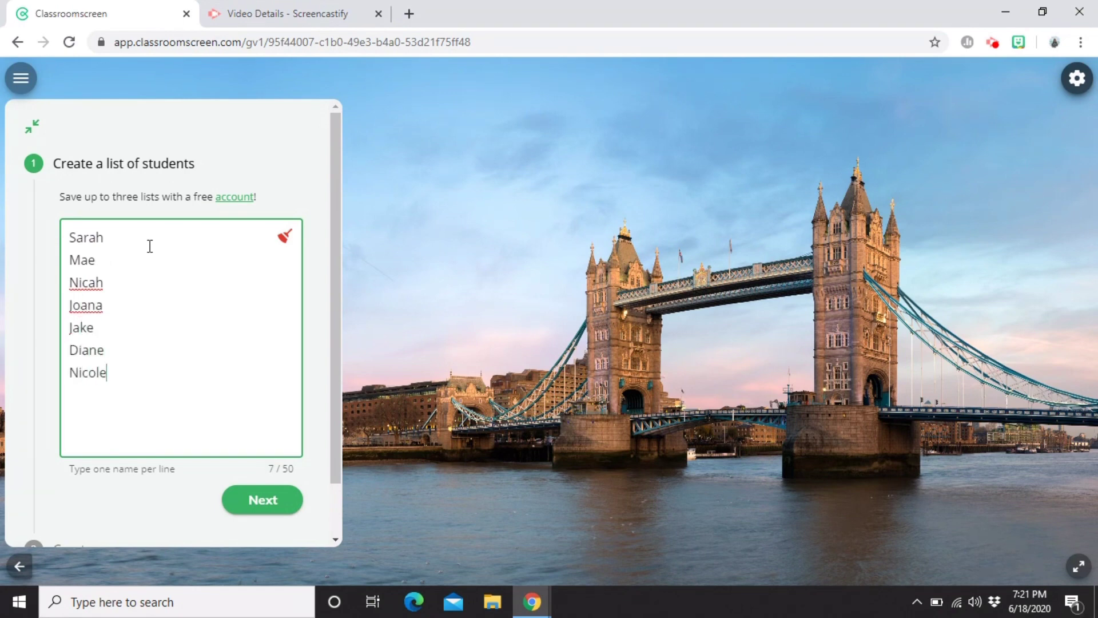
pyautogui.press('Return')
pyautogui.write('Carl')
pyautogui.click(250, 503)
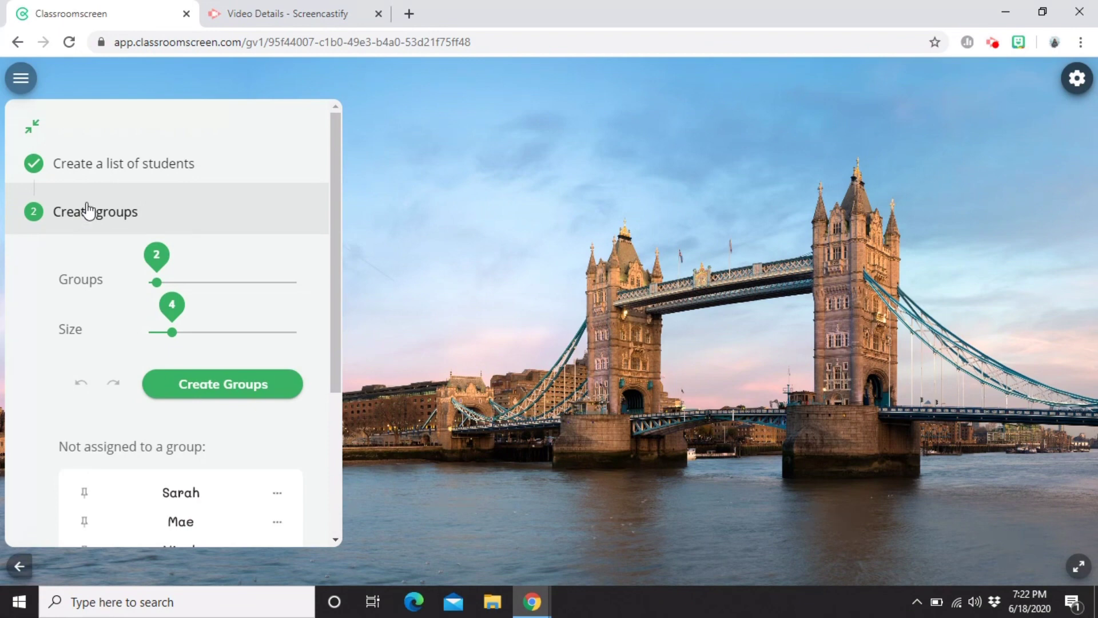
# Create two groups of four students, set the number of groups to 4, and create the groups again
pyautogui.click(205, 395)
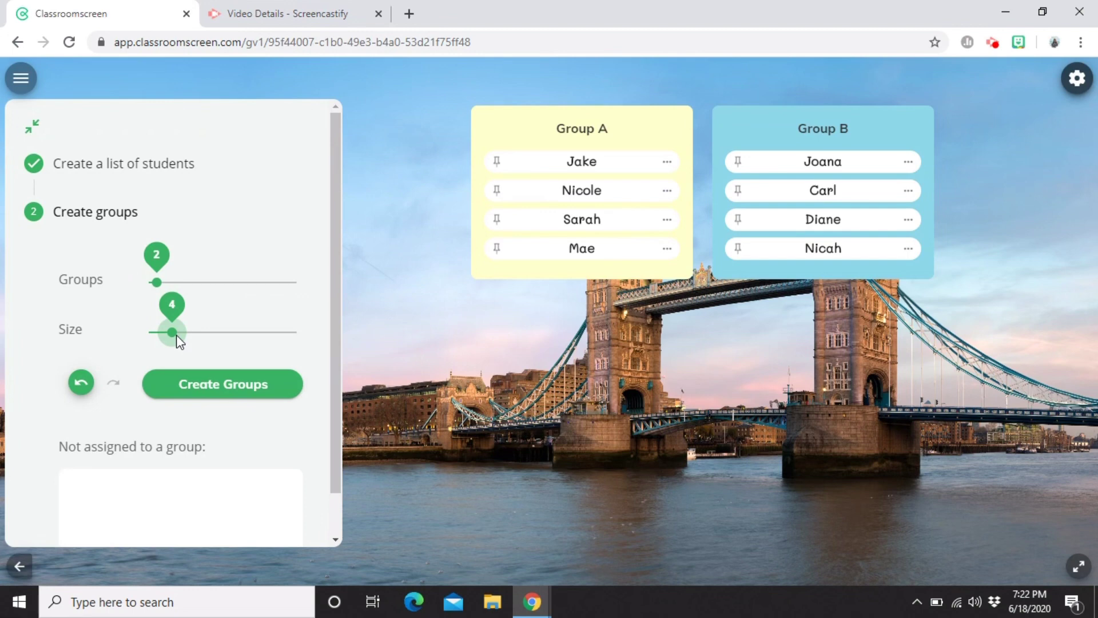
pyautogui.click(174, 284)
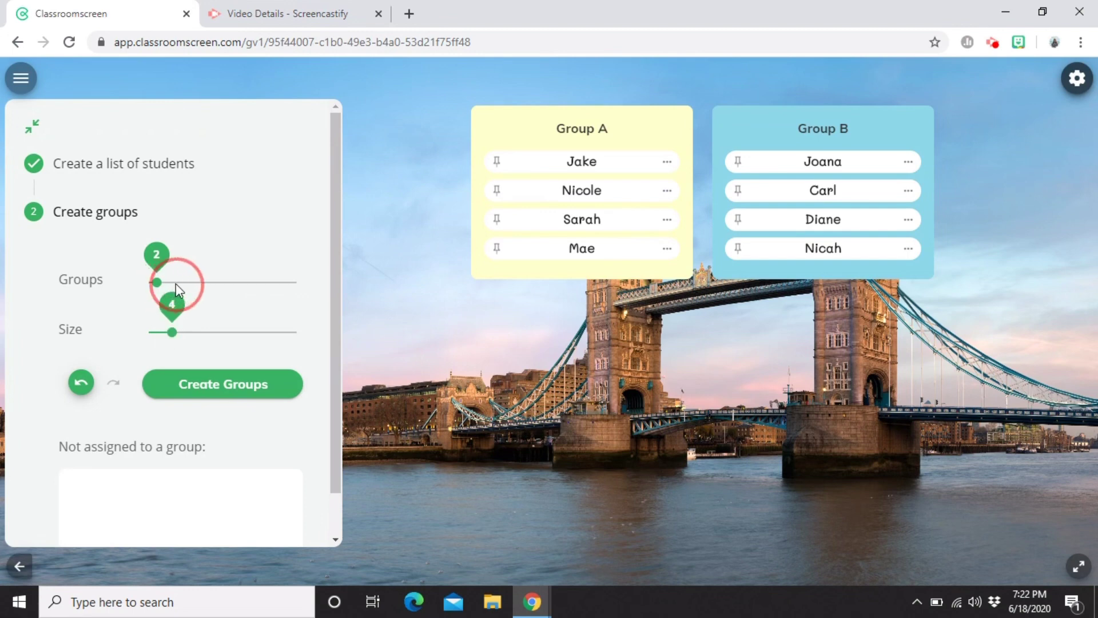
pyautogui.moveTo(176, 283); pyautogui.dragTo(170, 284)
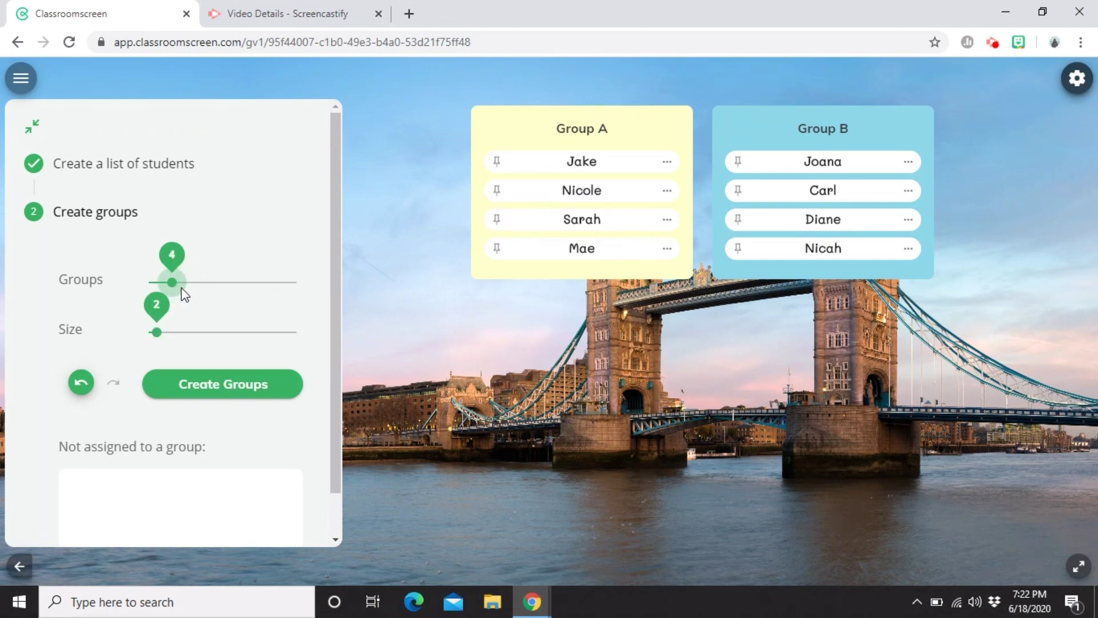
pyautogui.click(173, 396)
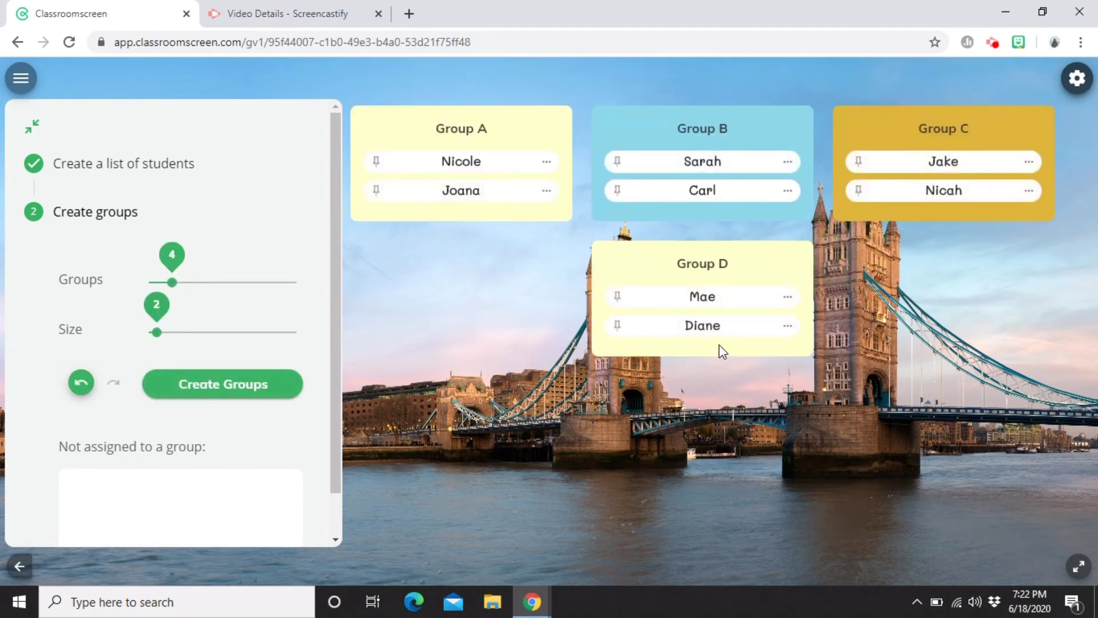
# Exchange one student between Group A and Group B, and one between Group C and Group D
pyautogui.scroll(-1, 179, 300)
pyautogui.scroll(1, 178, 287)
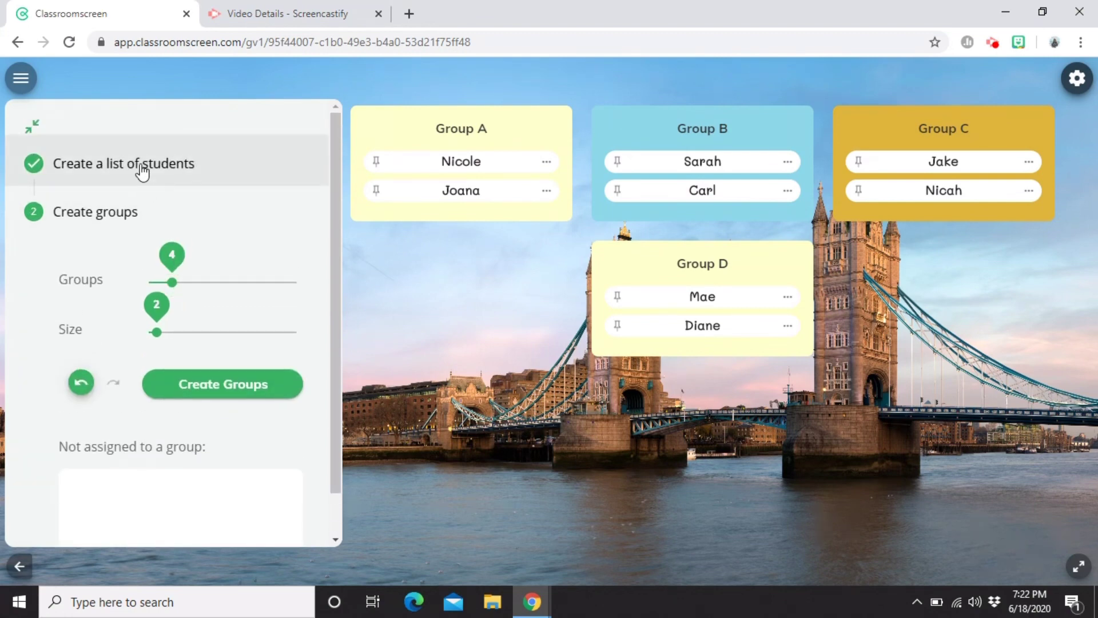
pyautogui.moveTo(467, 160); pyautogui.dragTo(684, 173)
pyautogui.click(724, 220)
pyautogui.moveTo(724, 220); pyautogui.dragTo(490, 187)
pyautogui.click(926, 185)
pyautogui.moveTo(927, 186); pyautogui.dragTo(700, 327)
# Exchange one student between Group B and Group D
pyautogui.click(666, 195)
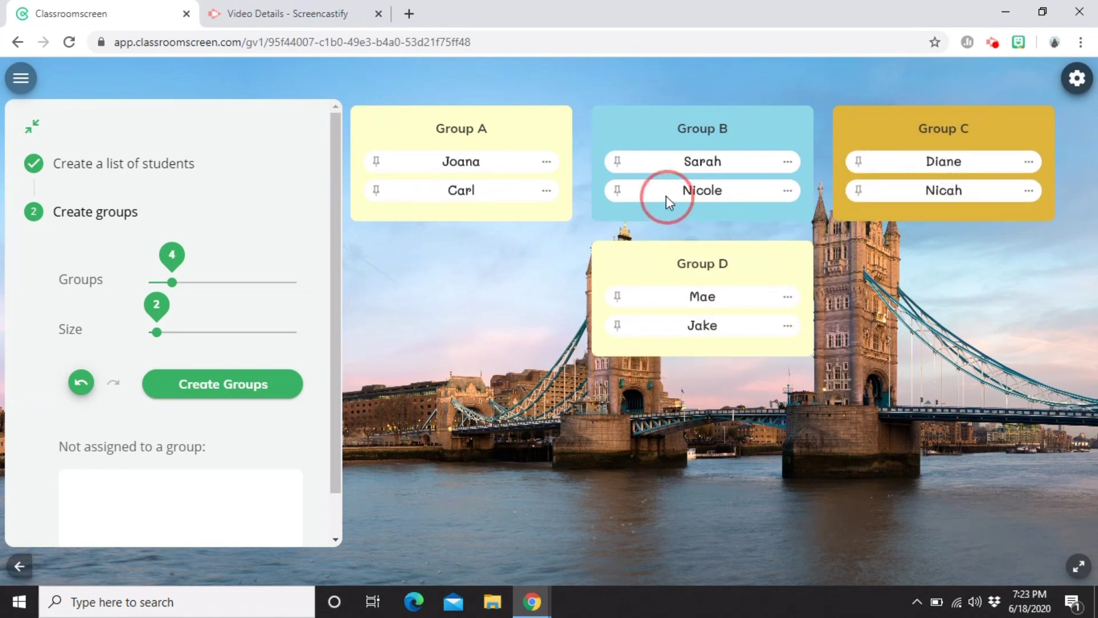
pyautogui.moveTo(666, 196); pyautogui.dragTo(679, 294)
pyautogui.click(737, 331)
pyautogui.moveTo(737, 331); pyautogui.dragTo(742, 200)
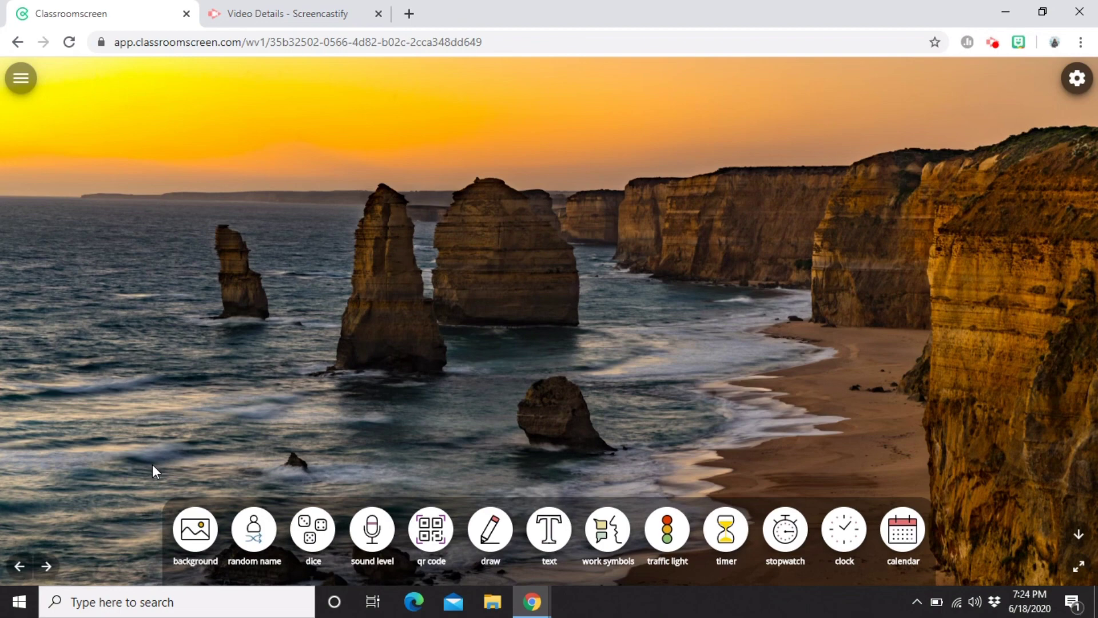
# Move forward through the poll screen to the group maker screen
pyautogui.click(43, 569)
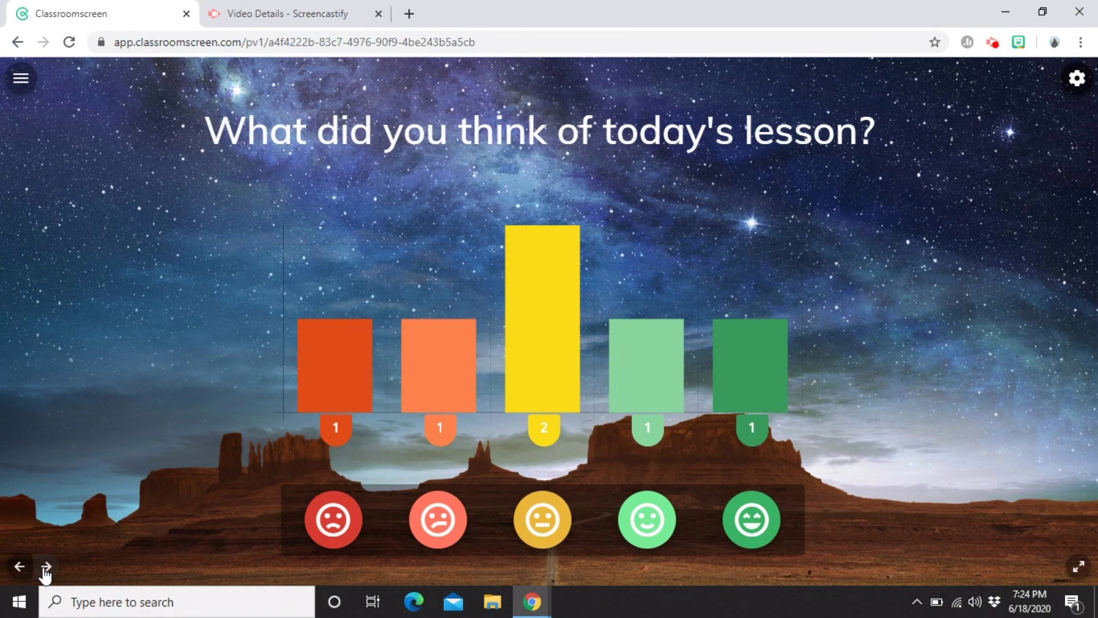
pyautogui.click(45, 567)
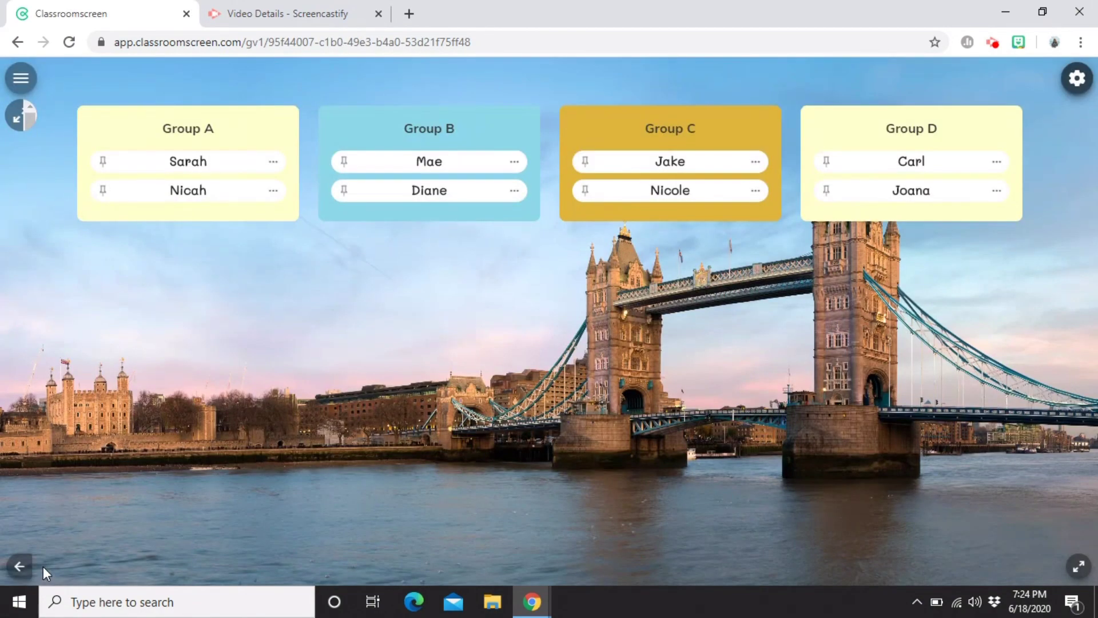
# Go back through the poll screen to the new widget screen and open its screen settings
pyautogui.click(19, 566)
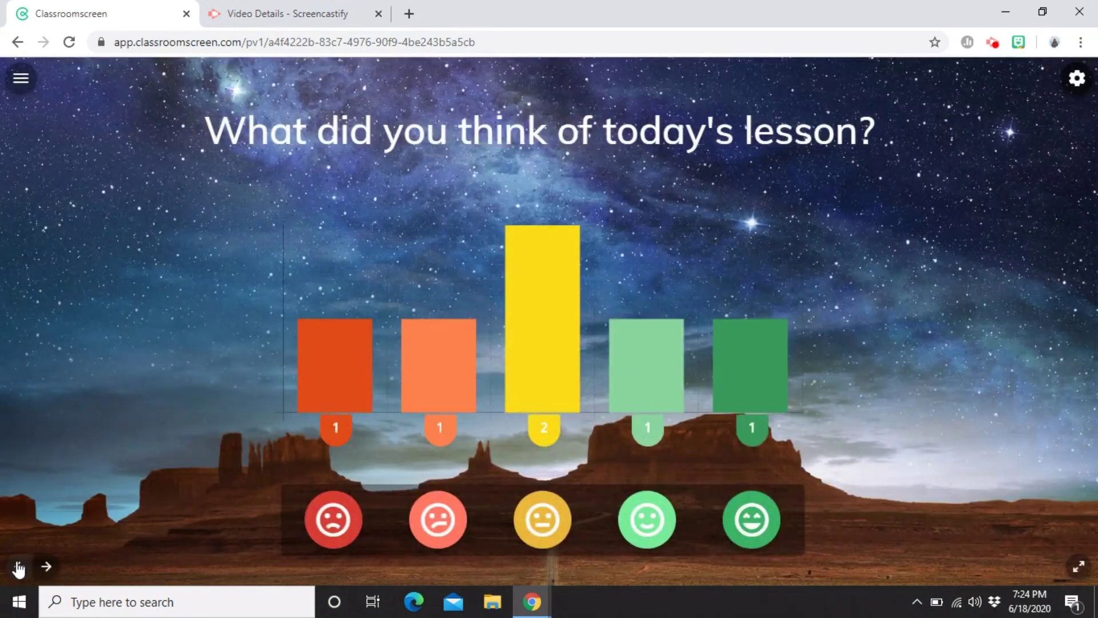
pyautogui.click(19, 566)
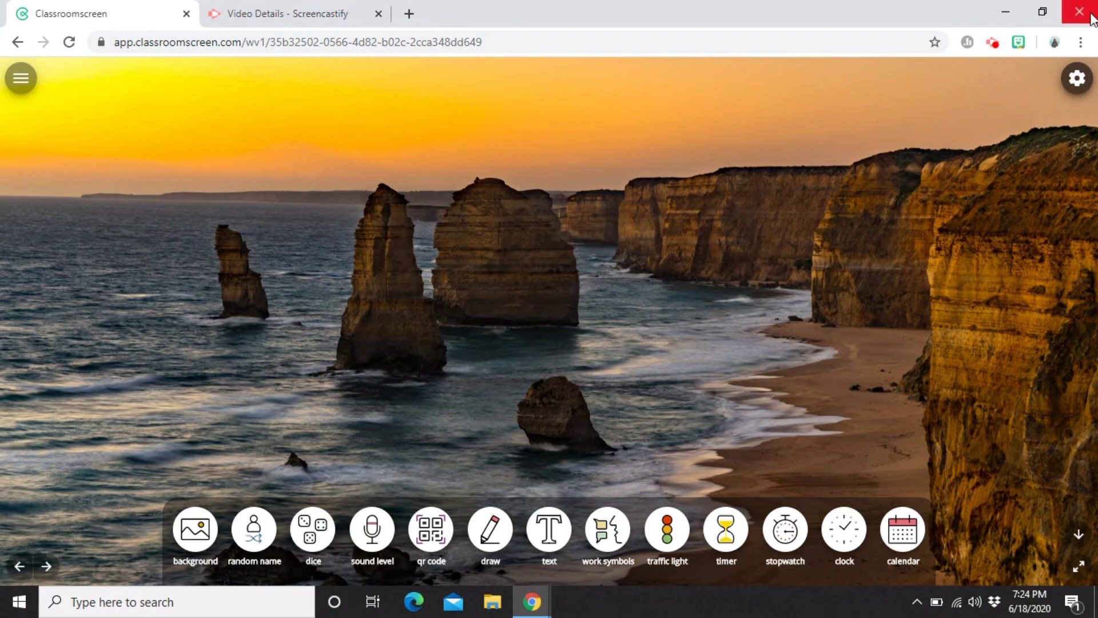
pyautogui.click(1078, 80)
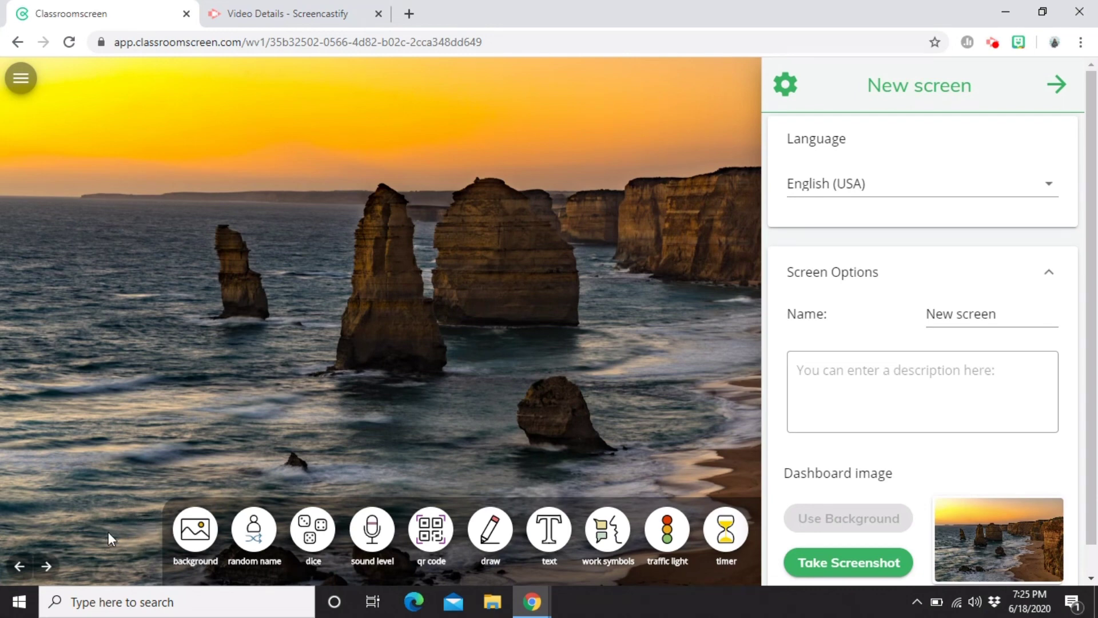
# Browse the available interface languages in the screen settings and take a screenshot for the dashboard image
pyautogui.click(989, 189)
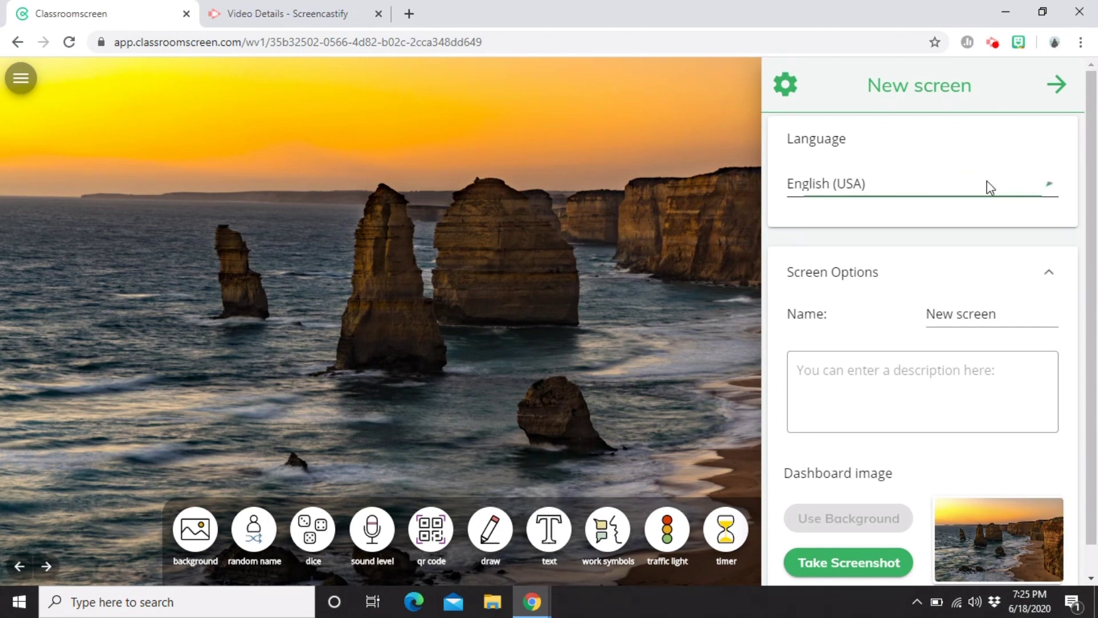
pyautogui.scroll(-20, 937, 247)
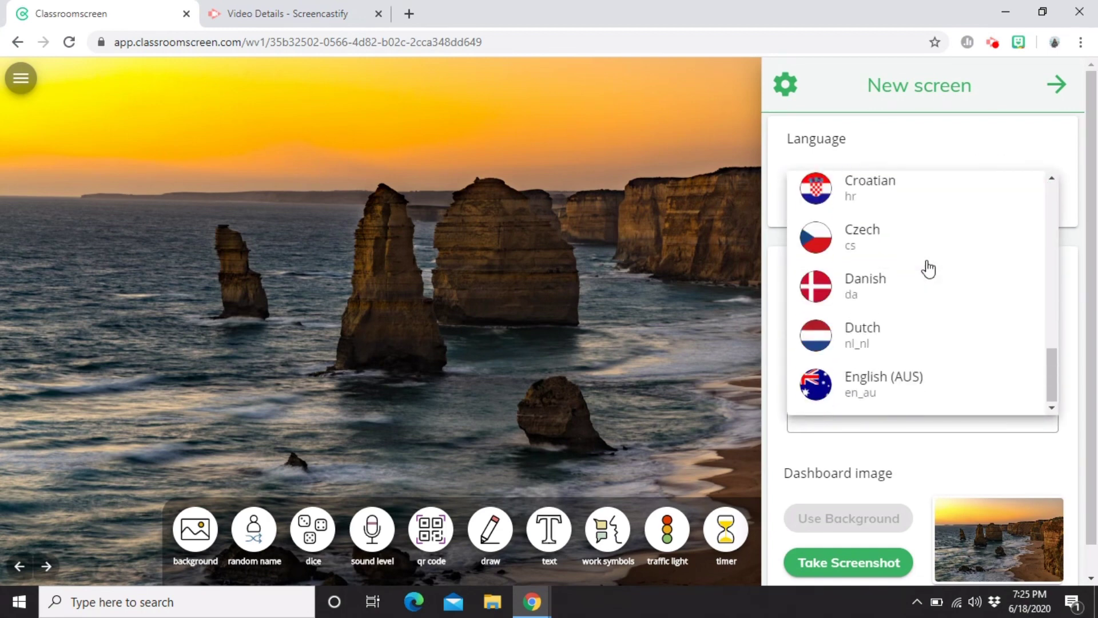
pyautogui.scroll(-20, 928, 267)
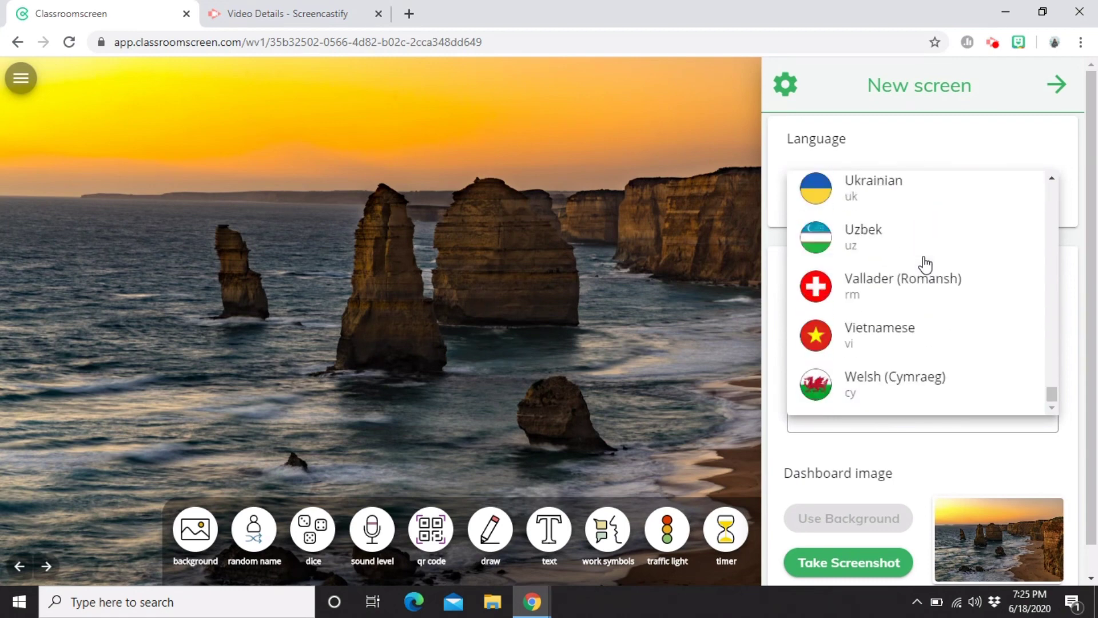
pyautogui.scroll(20, 925, 265)
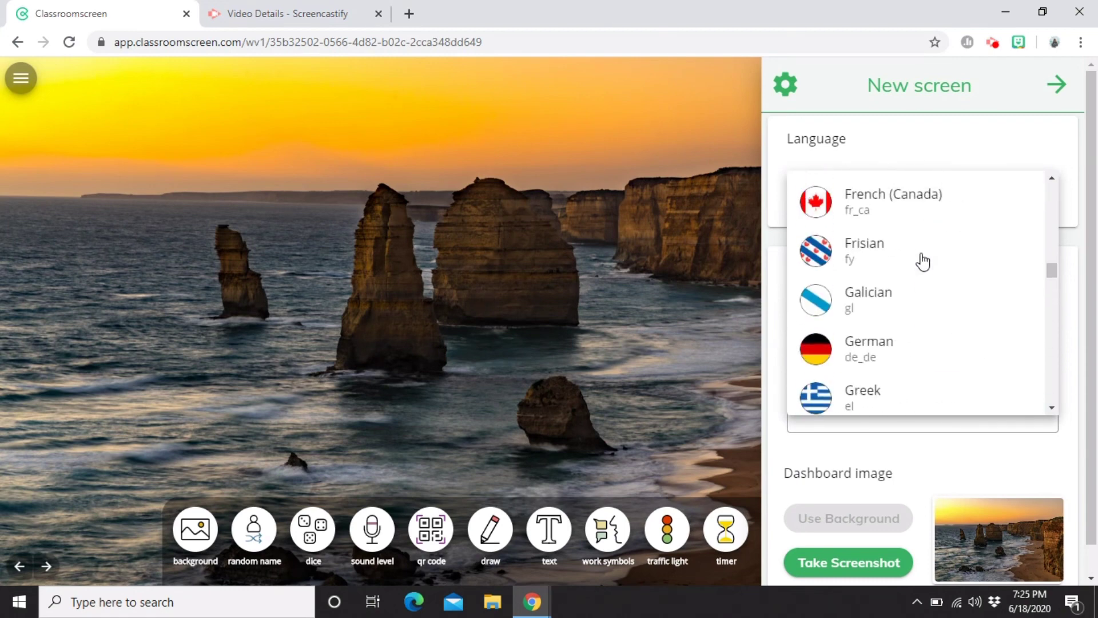
pyautogui.scroll(5, 923, 262)
pyautogui.click(836, 145)
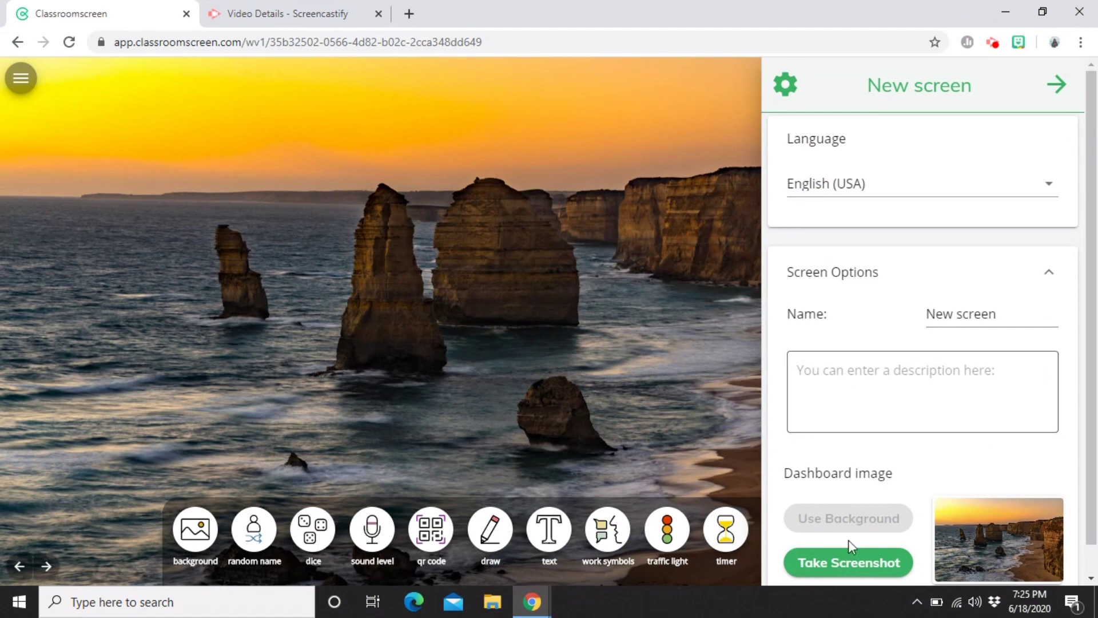
pyautogui.click(849, 561)
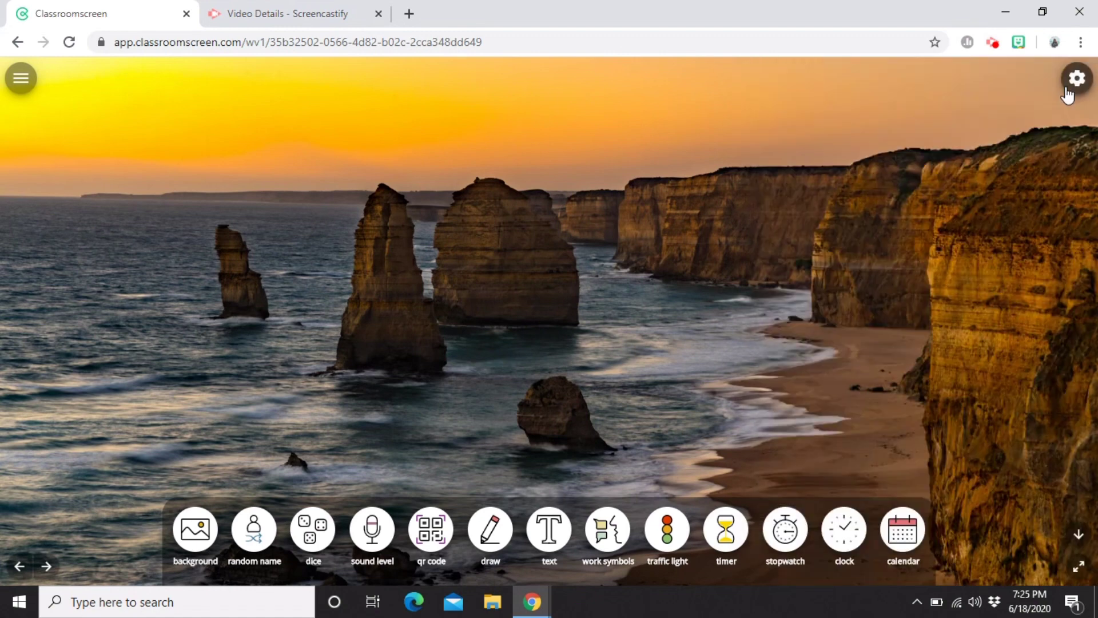
# Hide and restore the widget bar, and switch full-screen mode on and off twice
pyautogui.click(1080, 536)
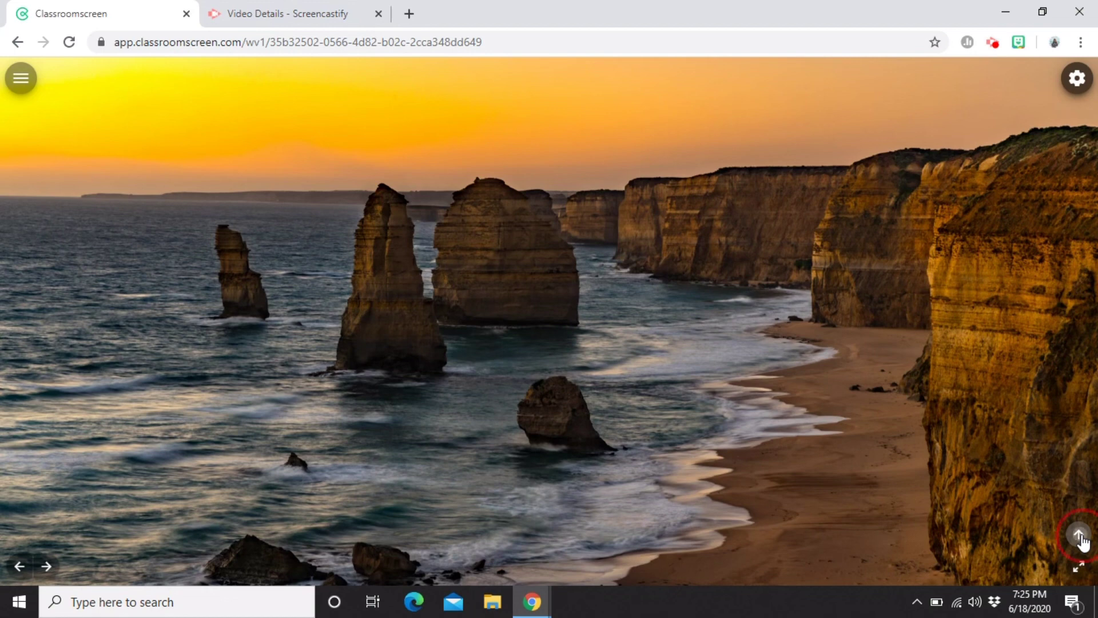
pyautogui.click(1079, 536)
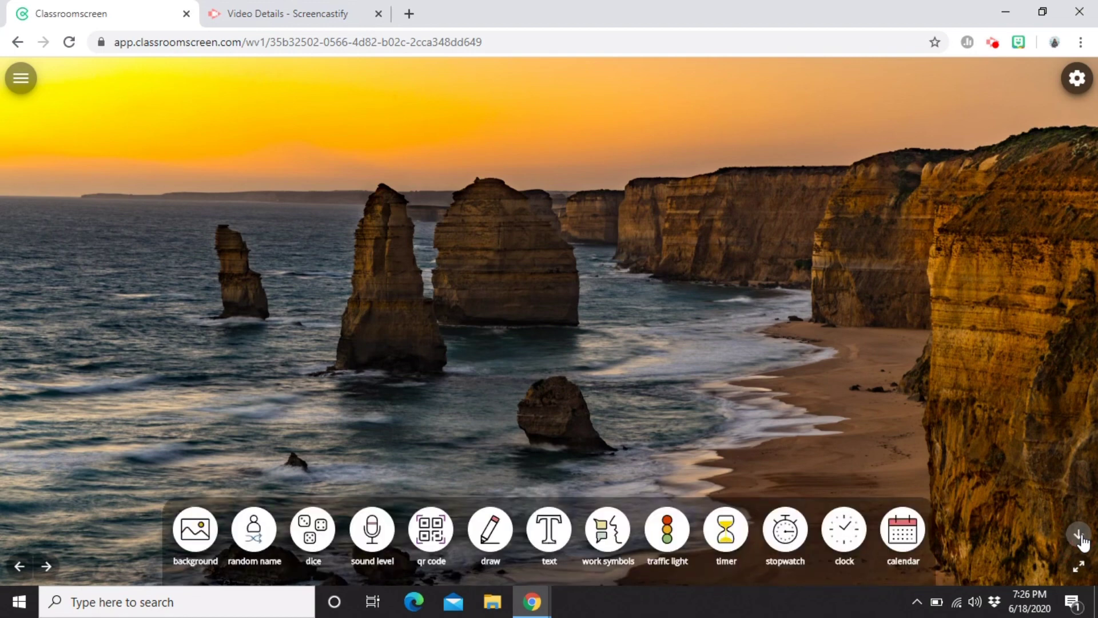
pyautogui.click(1080, 568)
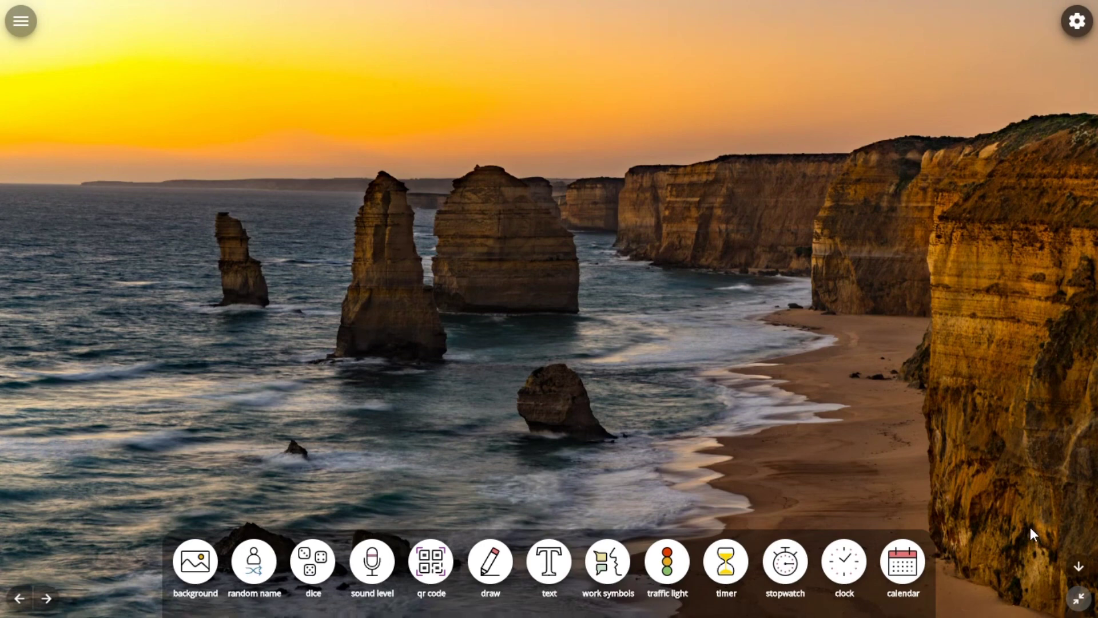
pyautogui.click(1081, 602)
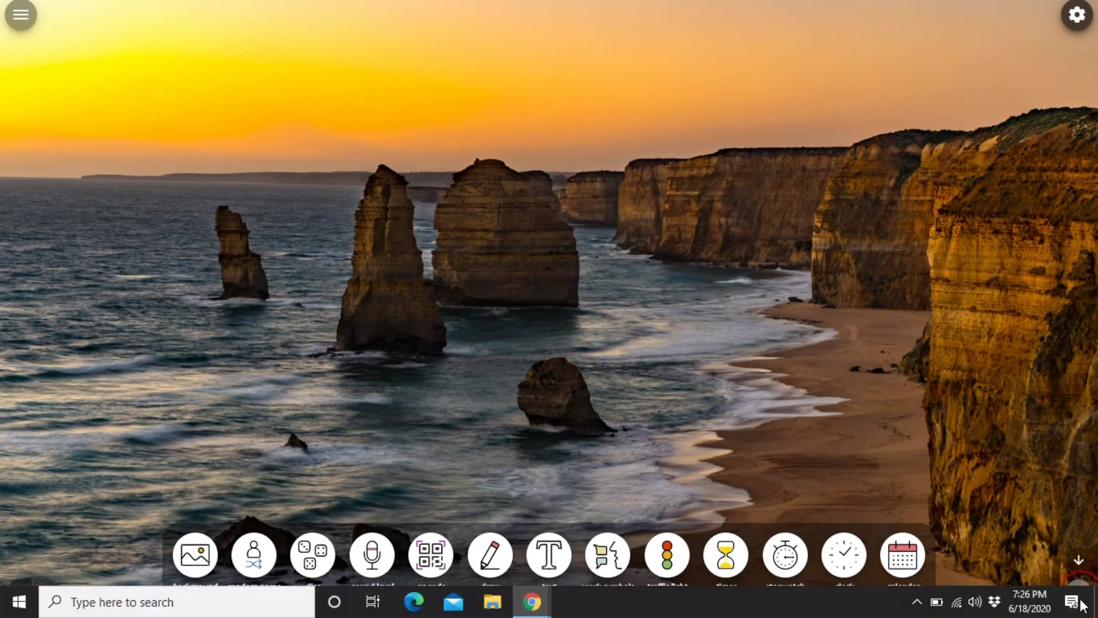
pyautogui.click(1077, 570)
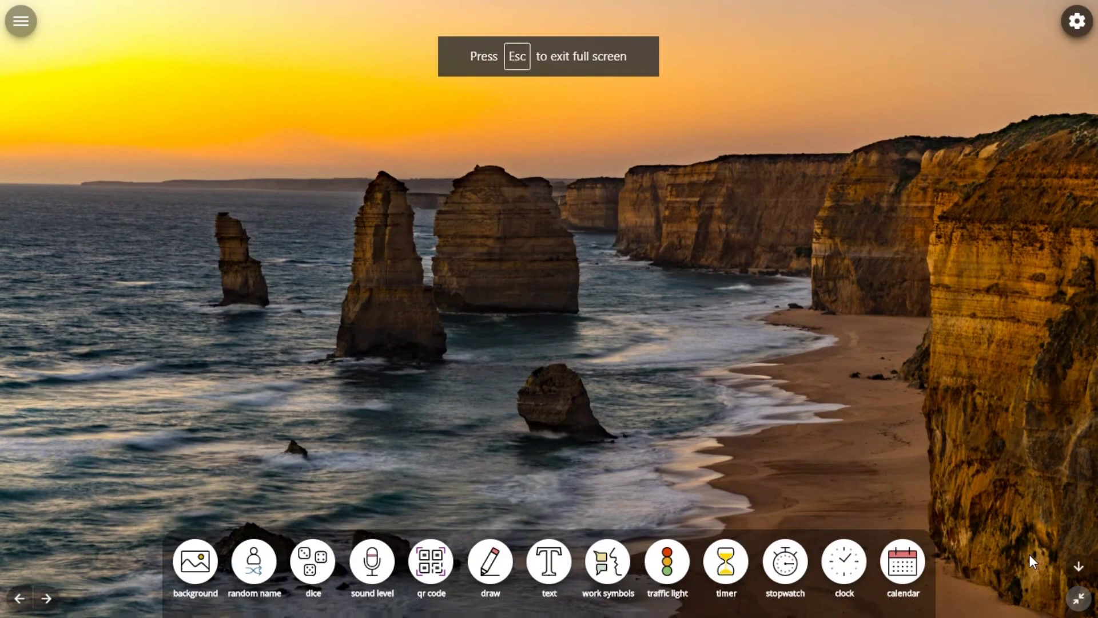
pyautogui.press('Escape')
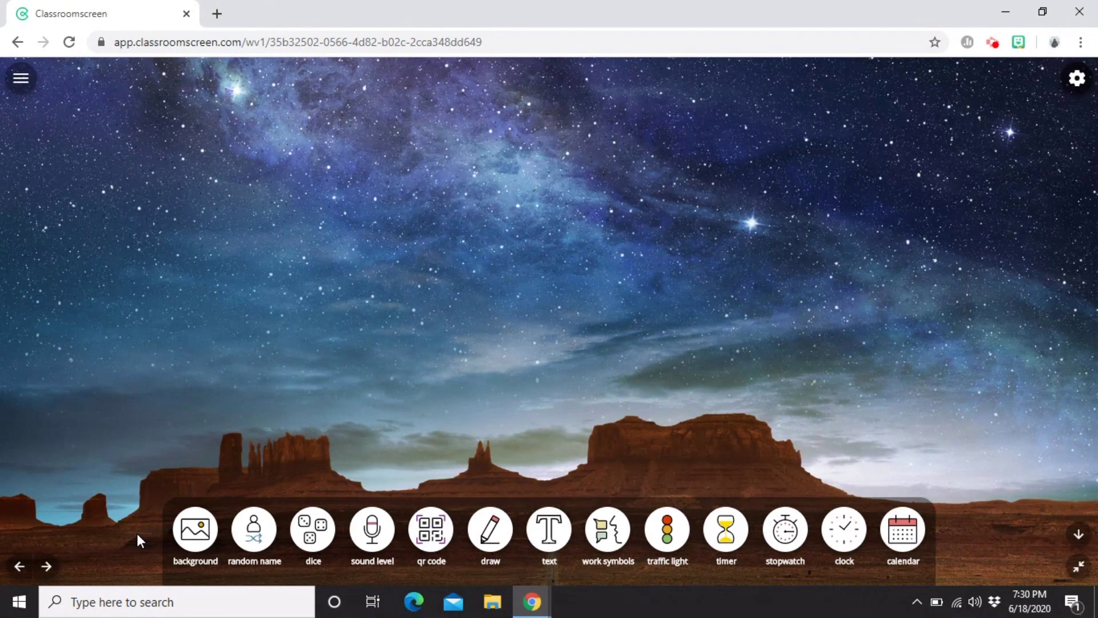
# Set the screen background to the campfire animation
pyautogui.click(195, 532)
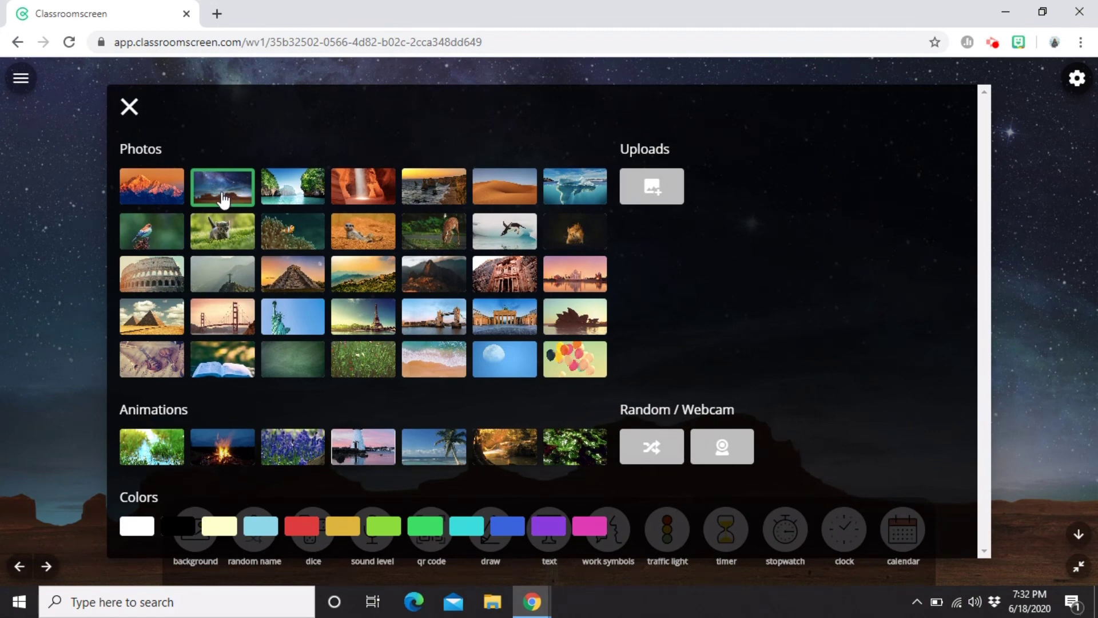
pyautogui.click(233, 454)
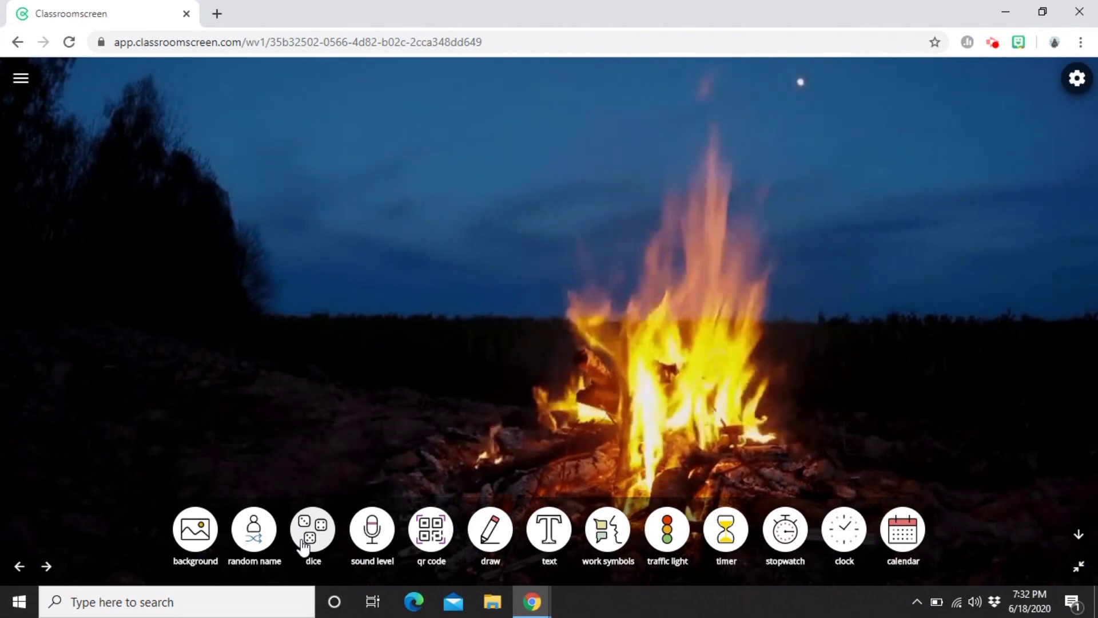
# Add a random name widget and enter seven students' first names, one per line
pyautogui.click(261, 544)
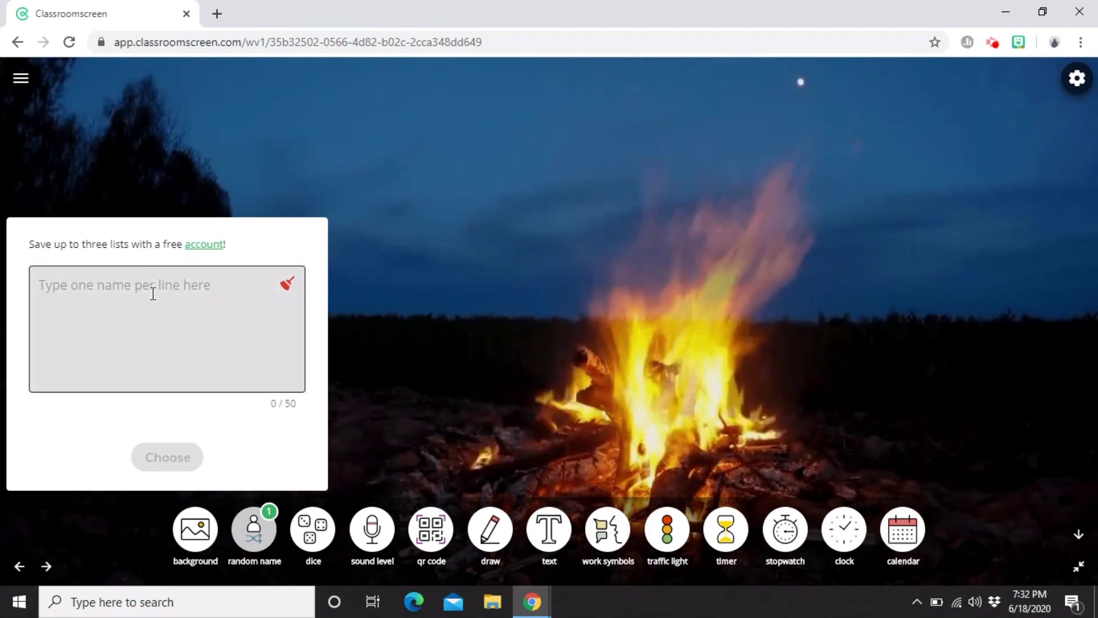
pyautogui.click(152, 294)
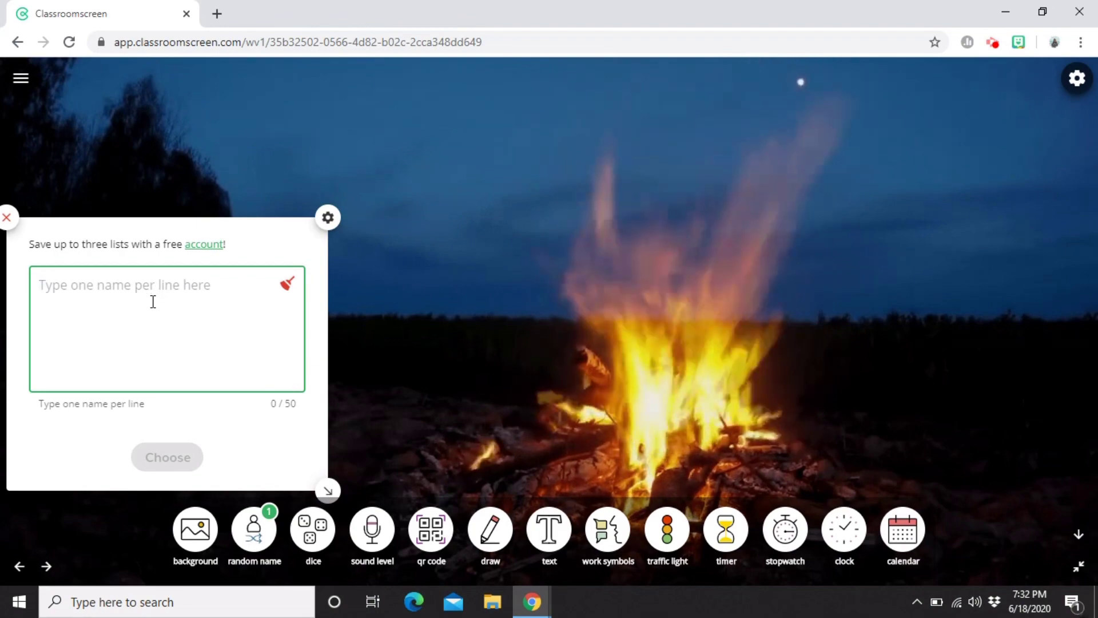
pyautogui.write('Sarah')
pyautogui.press('Return')
pyautogui.write('Mae')
pyautogui.press('Return')
pyautogui.write('Nicah')
pyautogui.press('Return')
pyautogui.write('Diane')
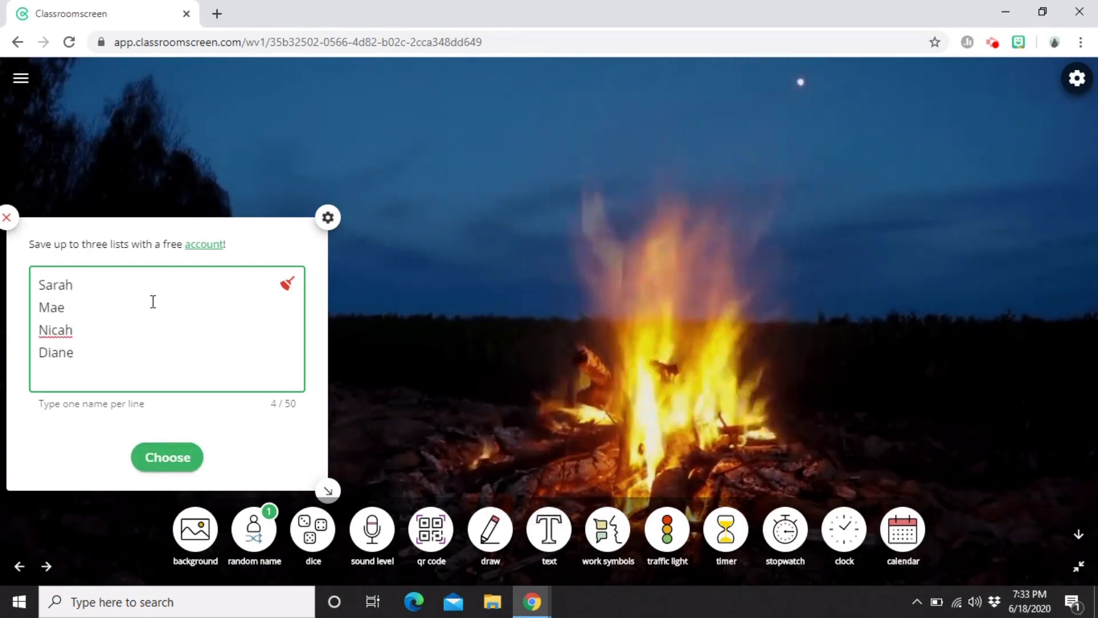
pyautogui.press('Return')
pyautogui.write('Nicole')
pyautogui.press('Return')
pyautogui.write('Carl')
pyautogui.press('Return')
pyautogui.write('Joana')
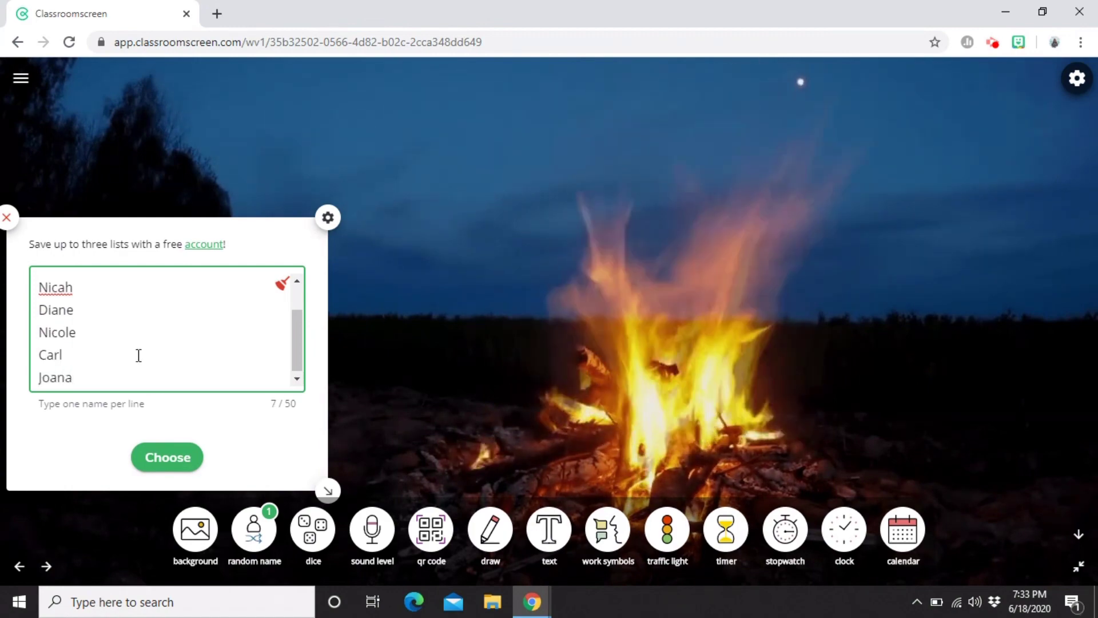
# Pick a random student from the list twice and move the random name widget up, away from the screen edge
pyautogui.click(178, 464)
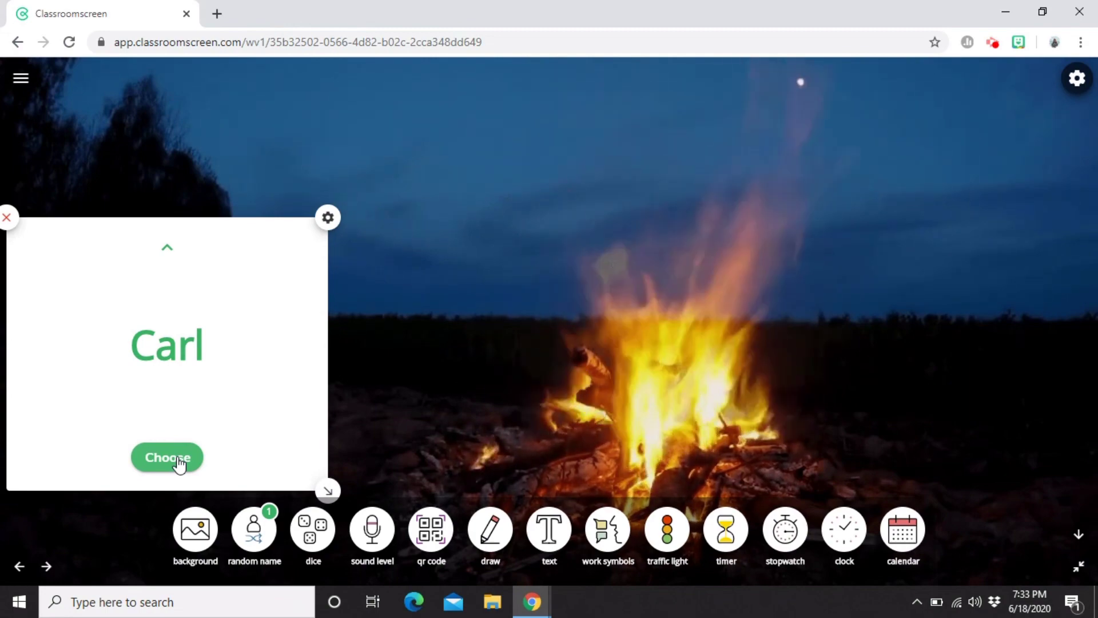
pyautogui.click(179, 462)
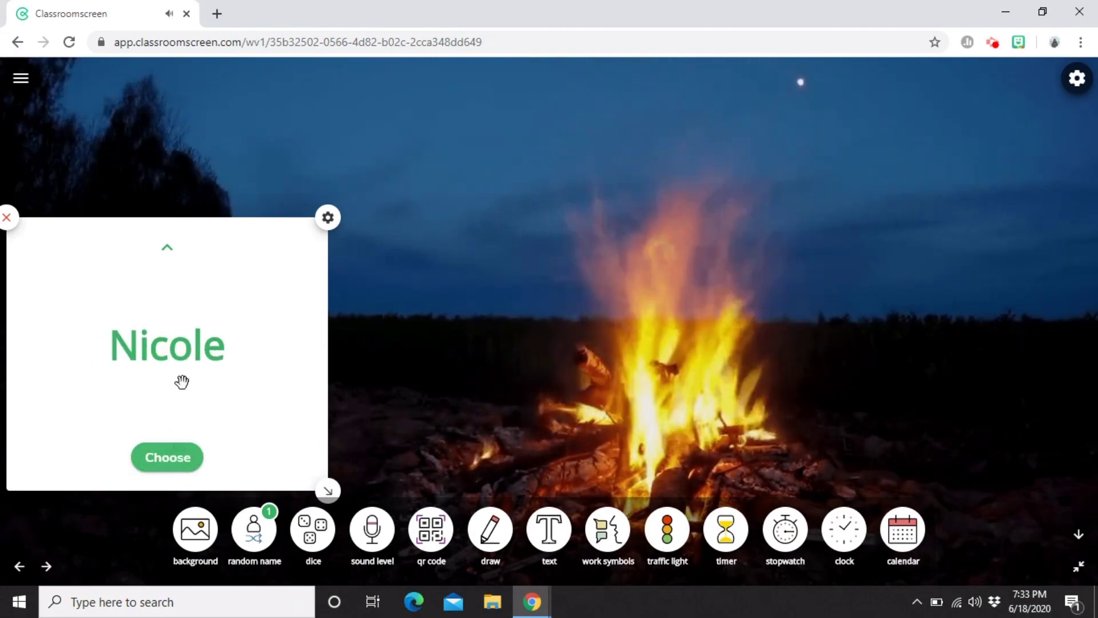
pyautogui.moveTo(196, 235); pyautogui.dragTo(308, 177)
# Set the random name widget's background color to pale yellow and shrink the widget
pyautogui.click(385, 150)
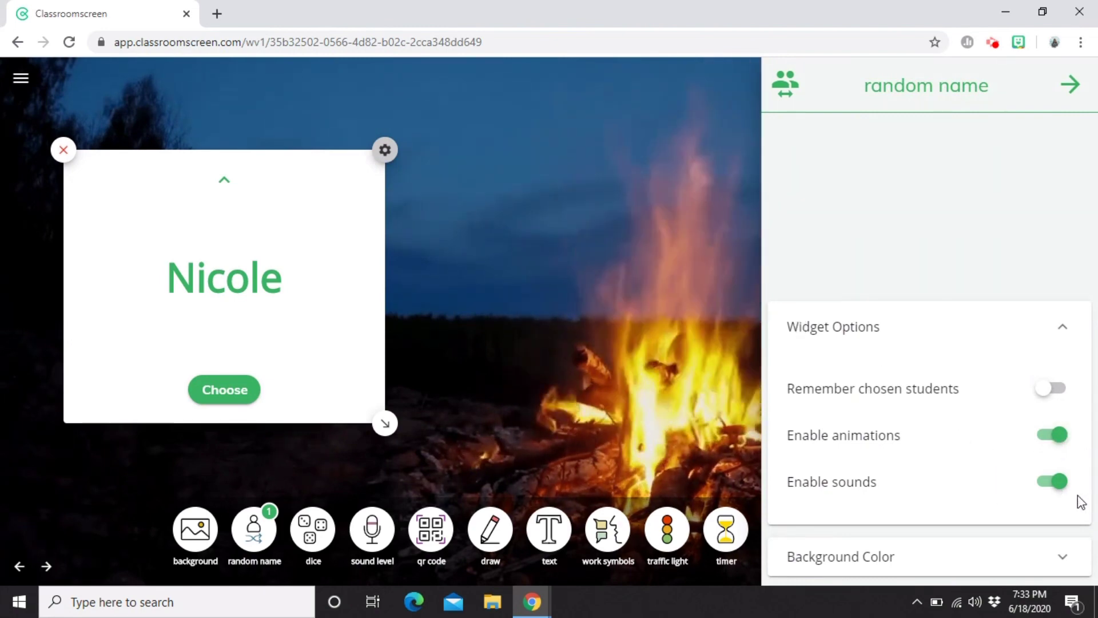
pyautogui.click(946, 558)
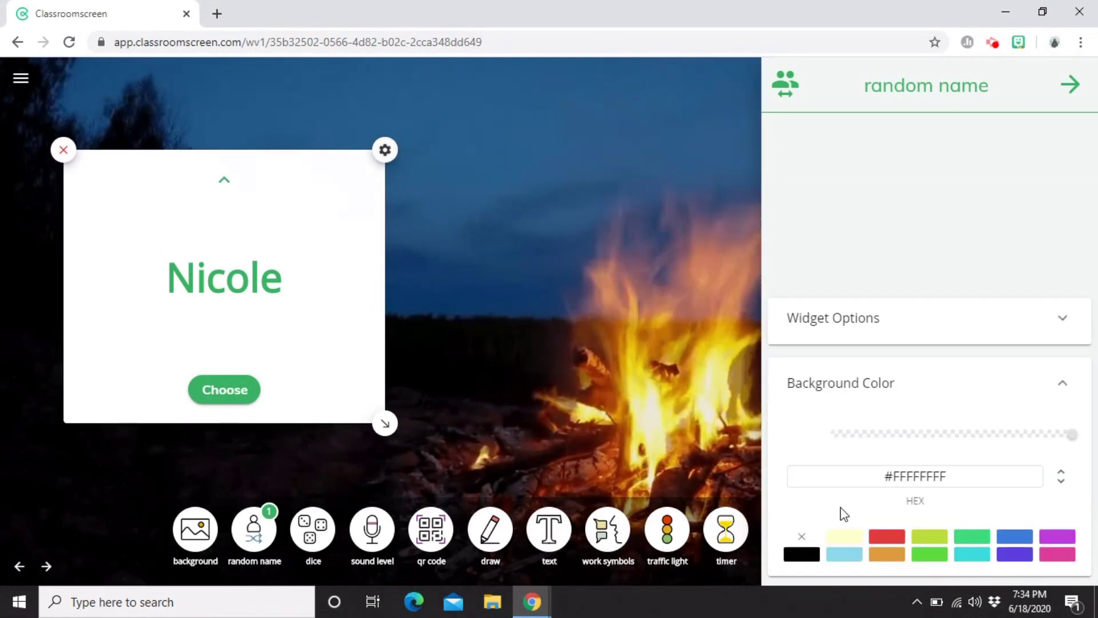
pyautogui.click(844, 545)
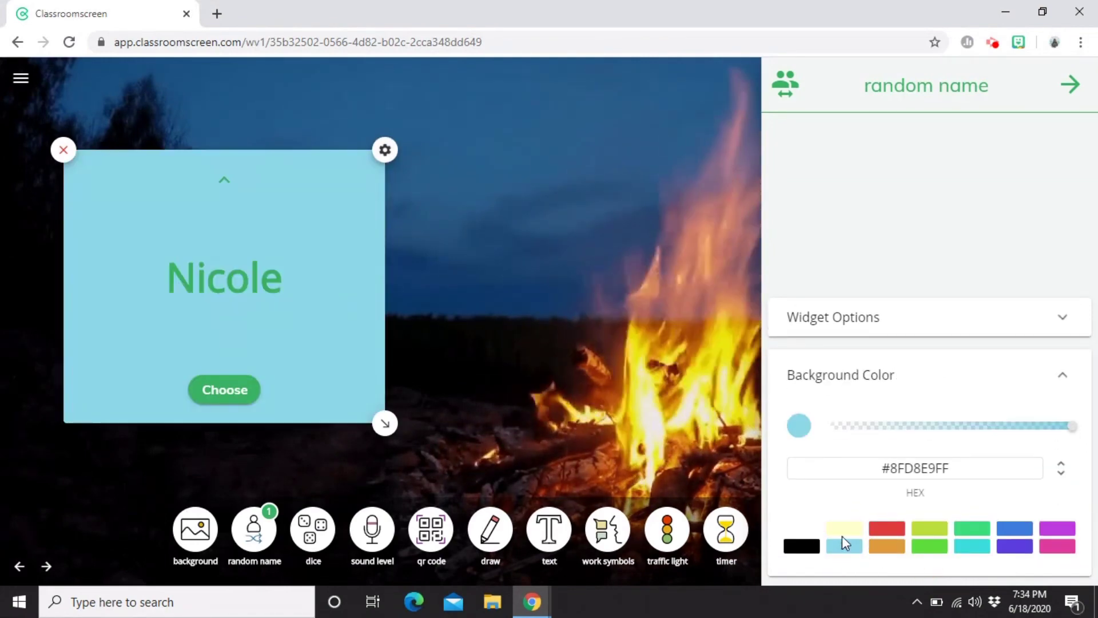
pyautogui.click(843, 528)
pyautogui.click(480, 380)
pyautogui.moveTo(388, 427); pyautogui.dragTo(292, 338)
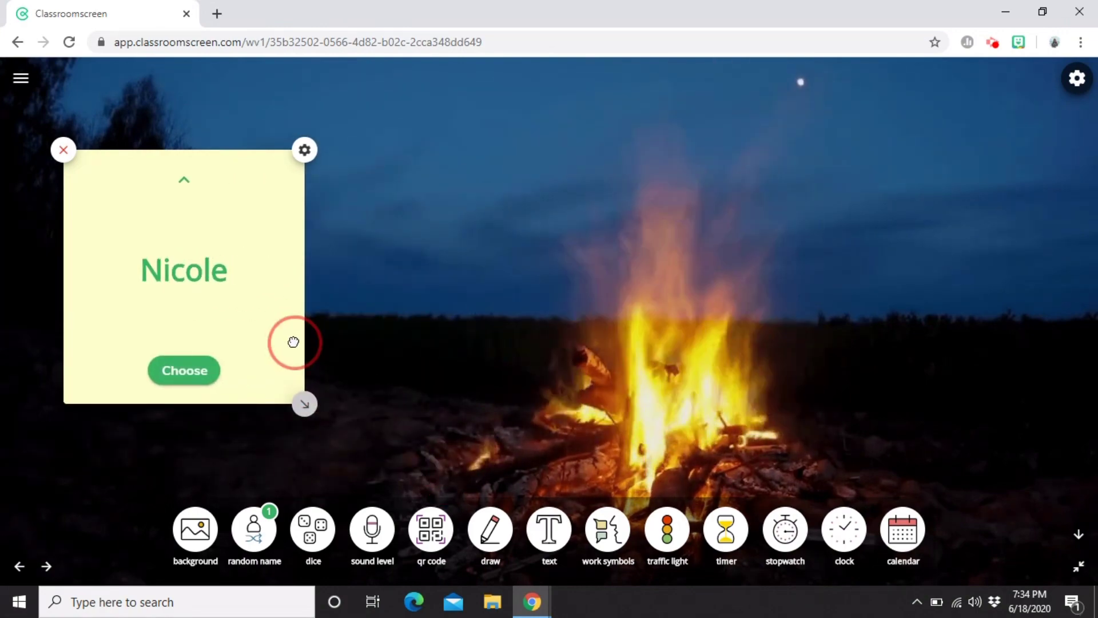
# Add a dice widget, place it beside the random name widget, and roll two dice
pyautogui.click(314, 535)
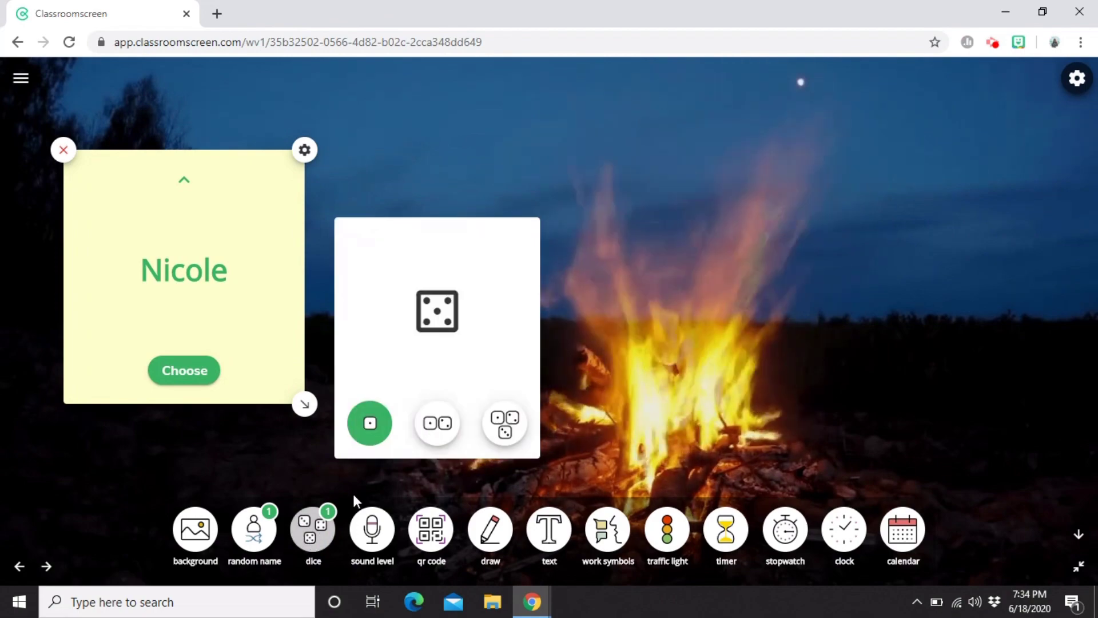
pyautogui.moveTo(455, 224); pyautogui.dragTo(450, 166)
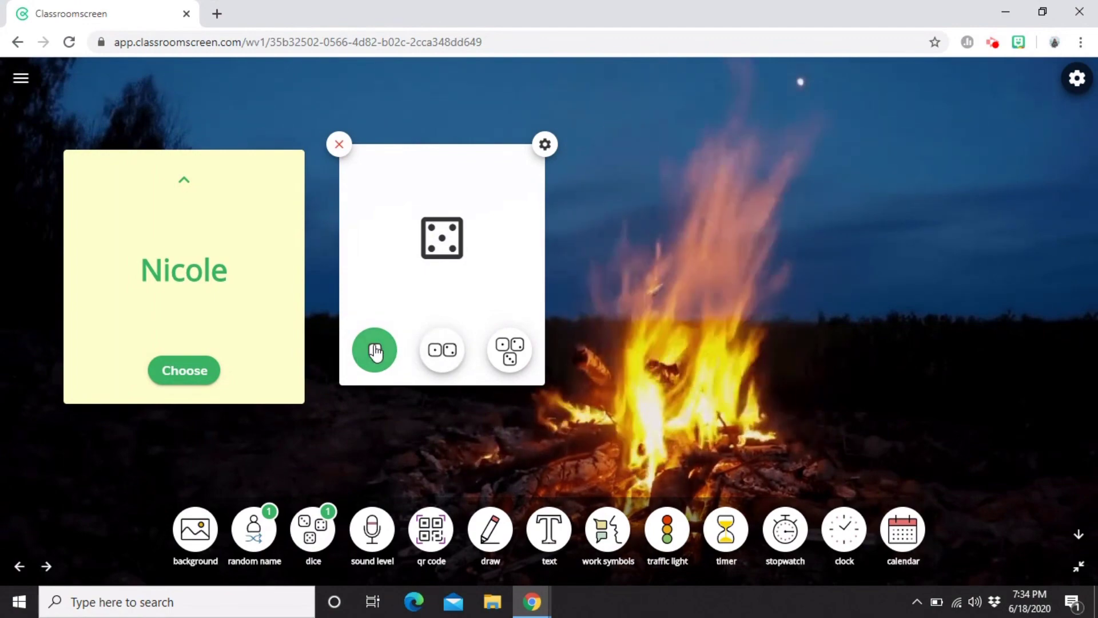
pyautogui.click(451, 352)
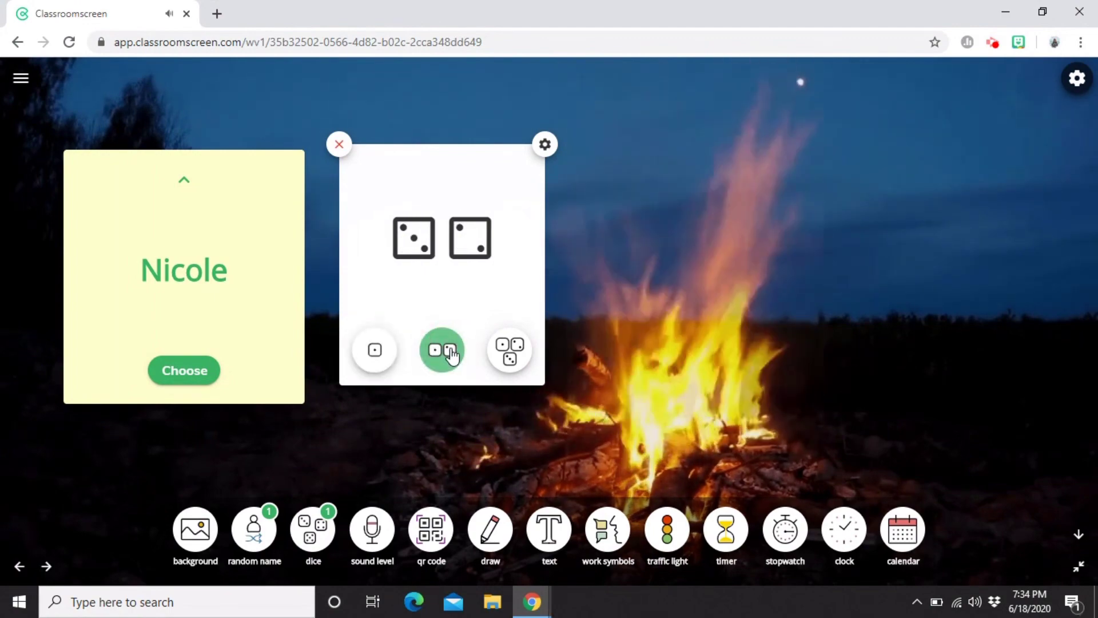
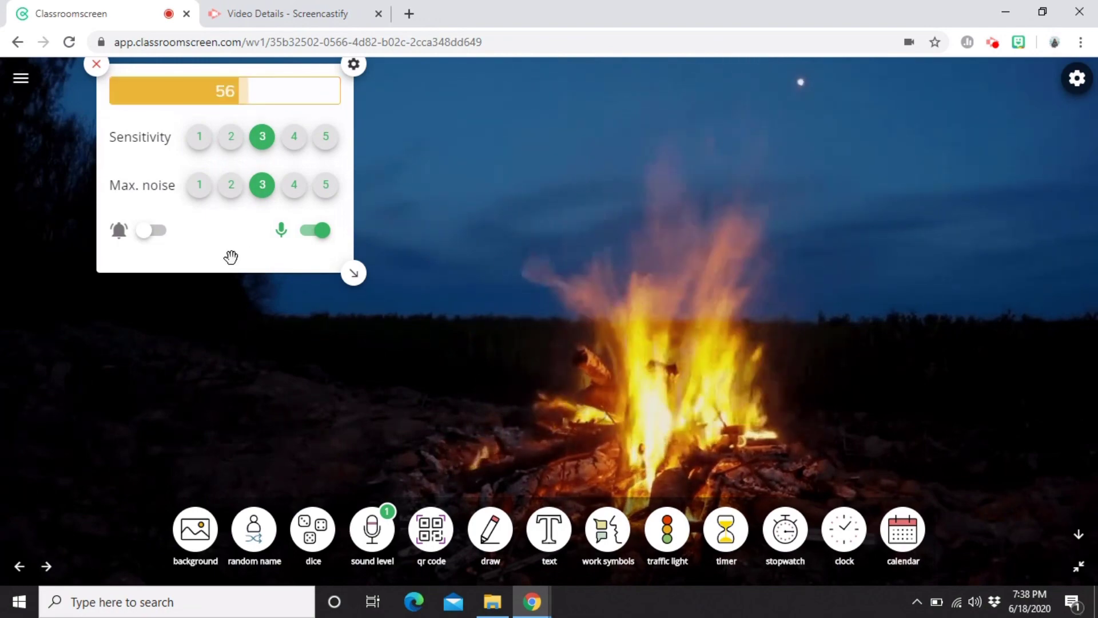
# Reposition the sound level widget around the screen and remove it
pyautogui.moveTo(230, 261); pyautogui.dragTo(227, 301)
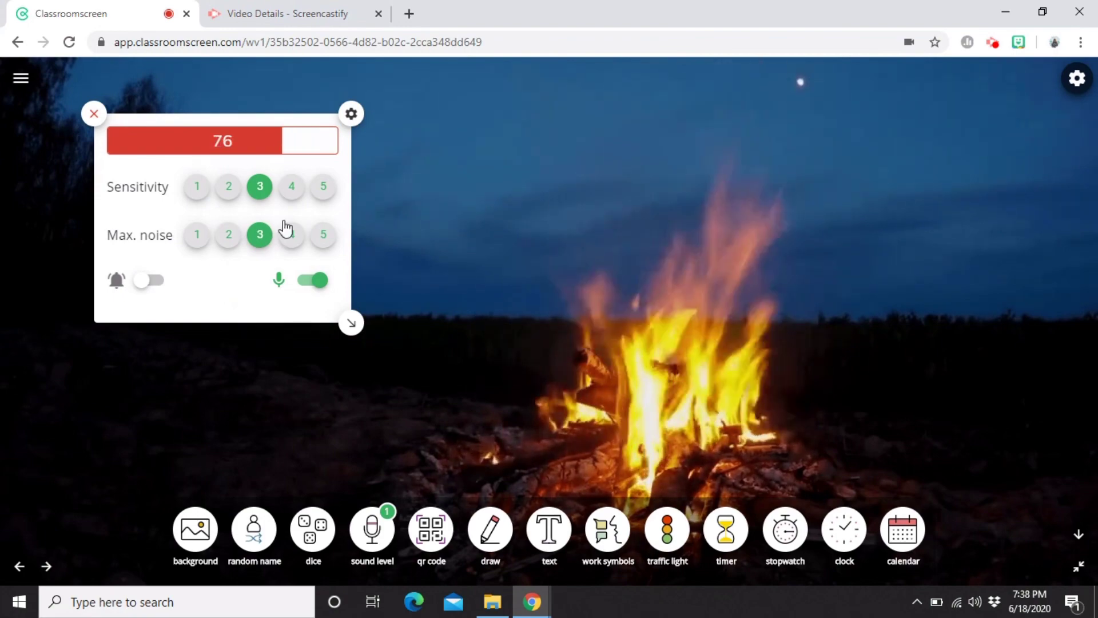
pyautogui.moveTo(245, 120); pyautogui.dragTo(167, 275)
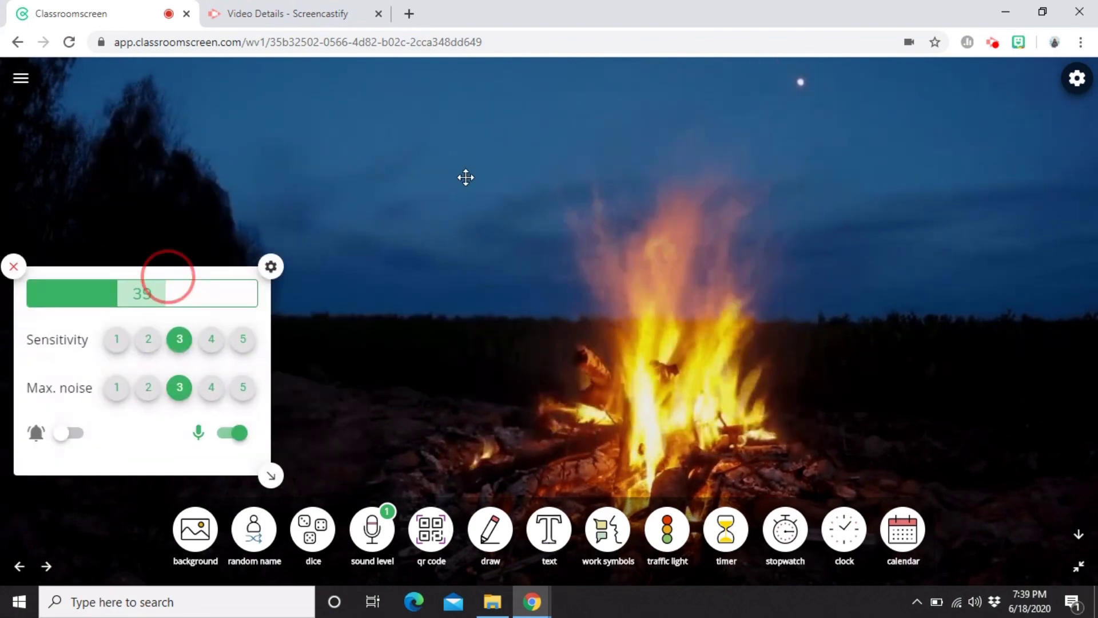
pyautogui.moveTo(251, 151); pyautogui.dragTo(200, 160)
pyautogui.moveTo(336, 389); pyautogui.dragTo(290, 363)
pyautogui.click(372, 529)
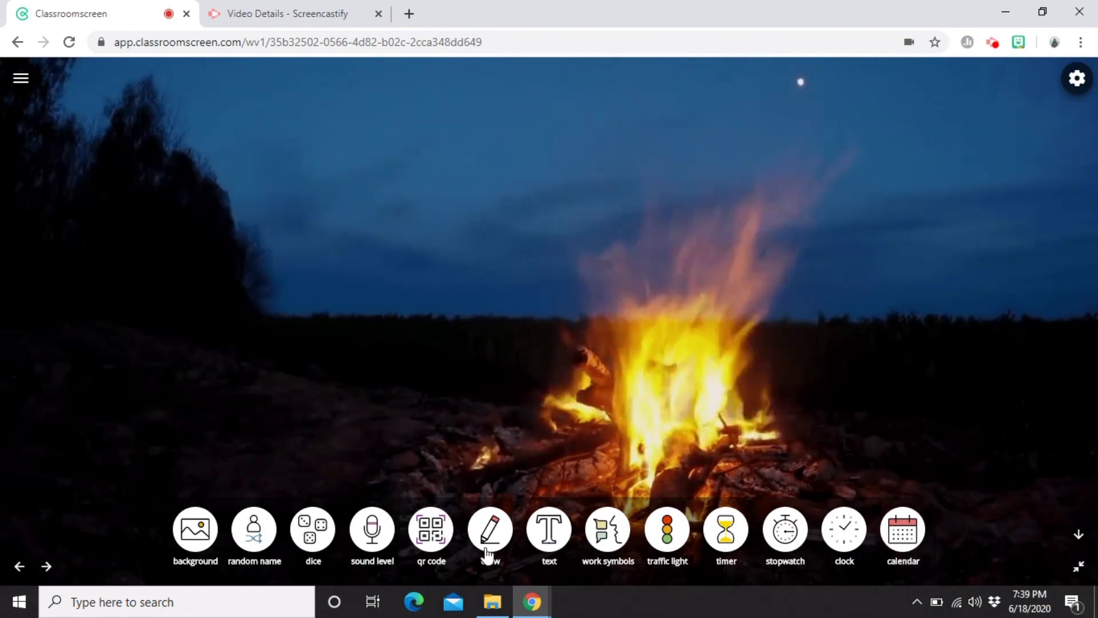
# Add a QR code widget, try its link field and resizing, and remove the widget
pyautogui.click(434, 532)
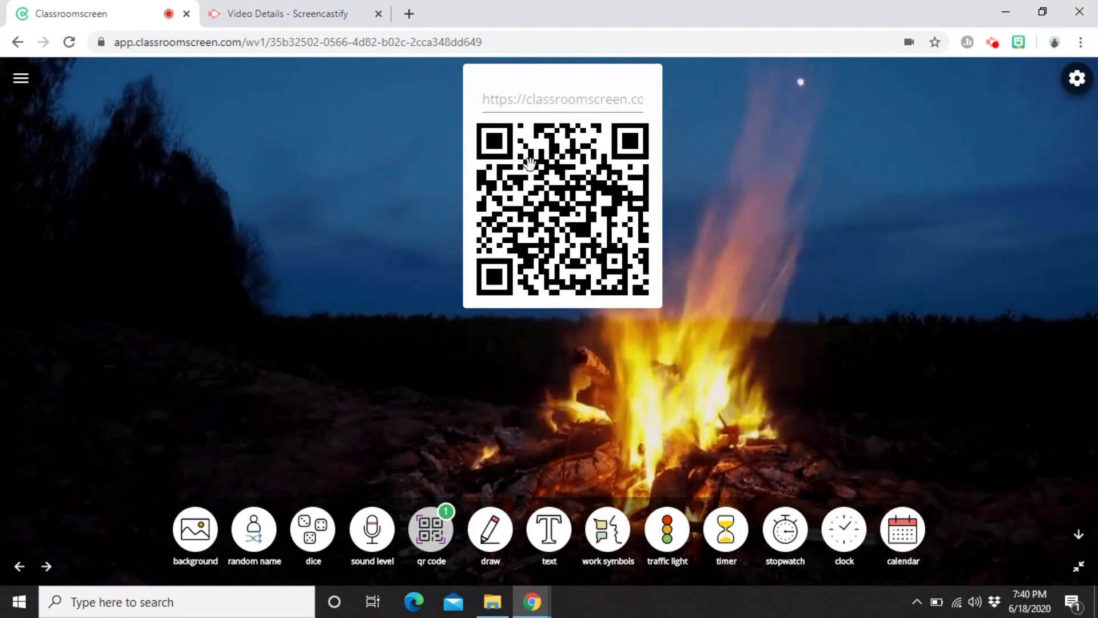
pyautogui.click(544, 92)
pyautogui.click(572, 92)
pyautogui.click(574, 123)
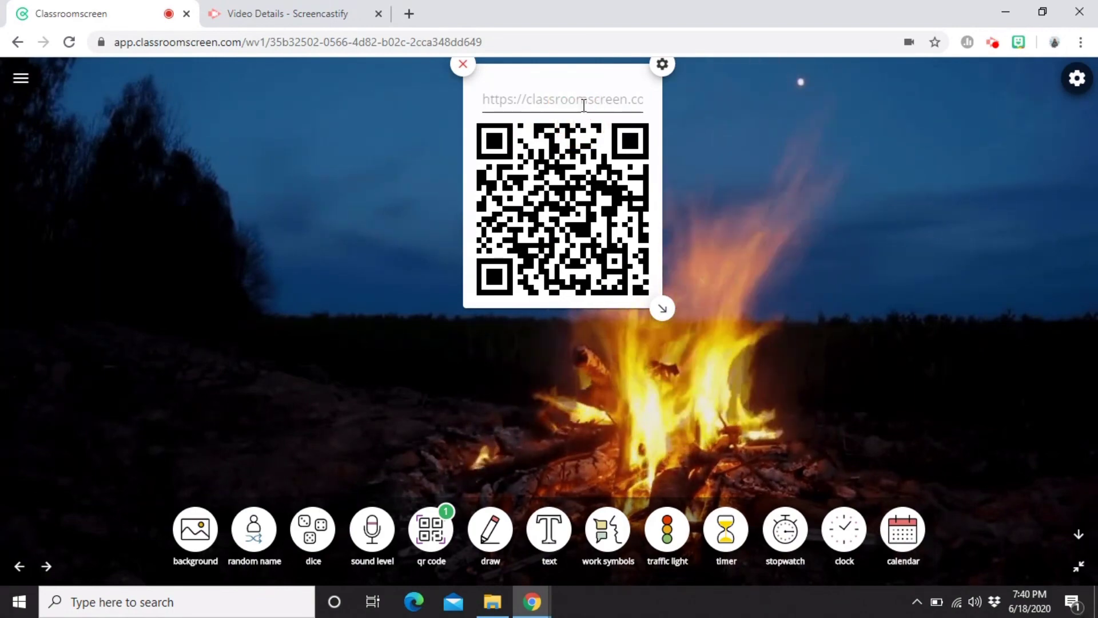
pyautogui.moveTo(663, 308); pyautogui.dragTo(803, 408)
pyautogui.moveTo(799, 475); pyautogui.dragTo(684, 334)
pyautogui.click(462, 63)
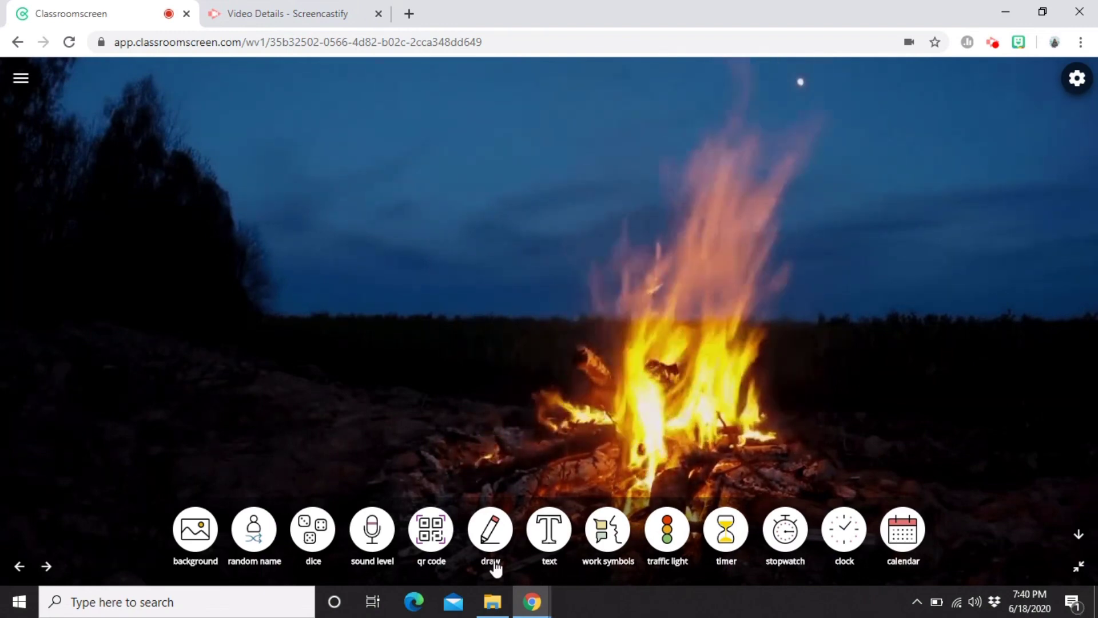
# Add a draw widget, move and enlarge it, and write "6 x 4" on it with a green pen
pyautogui.click(495, 549)
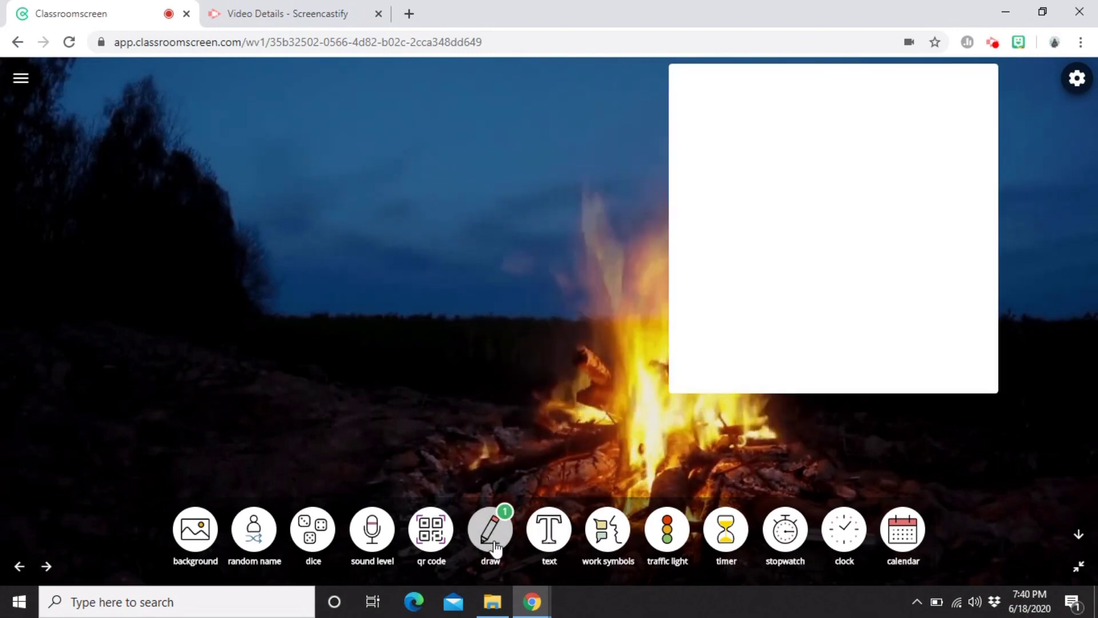
pyautogui.moveTo(672, 392); pyautogui.dragTo(593, 435)
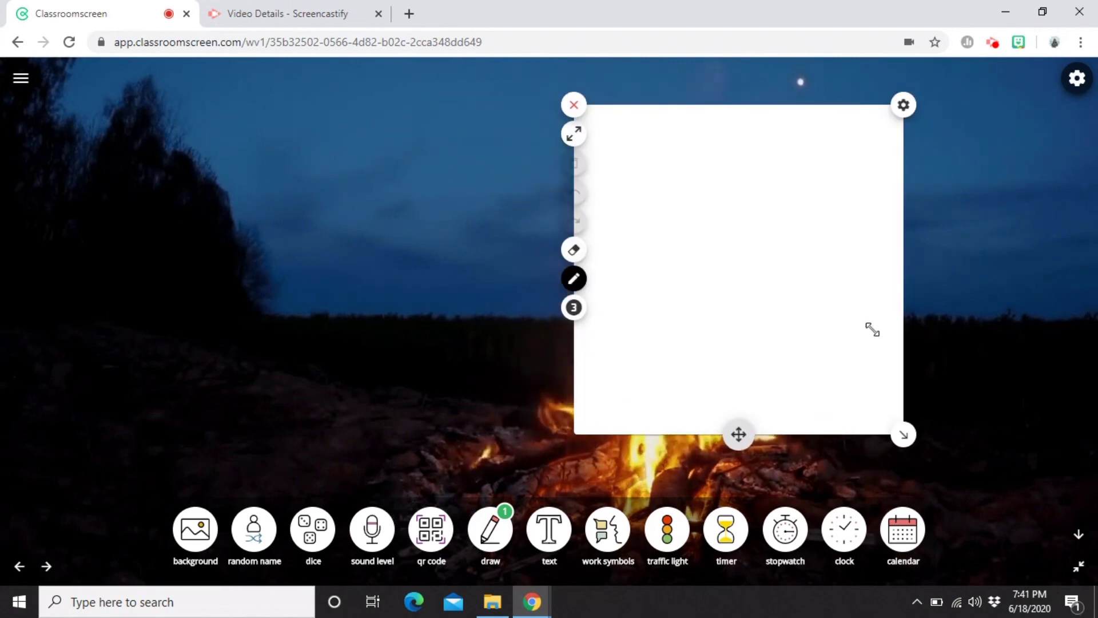
pyautogui.moveTo(958, 481); pyautogui.dragTo(1054, 565)
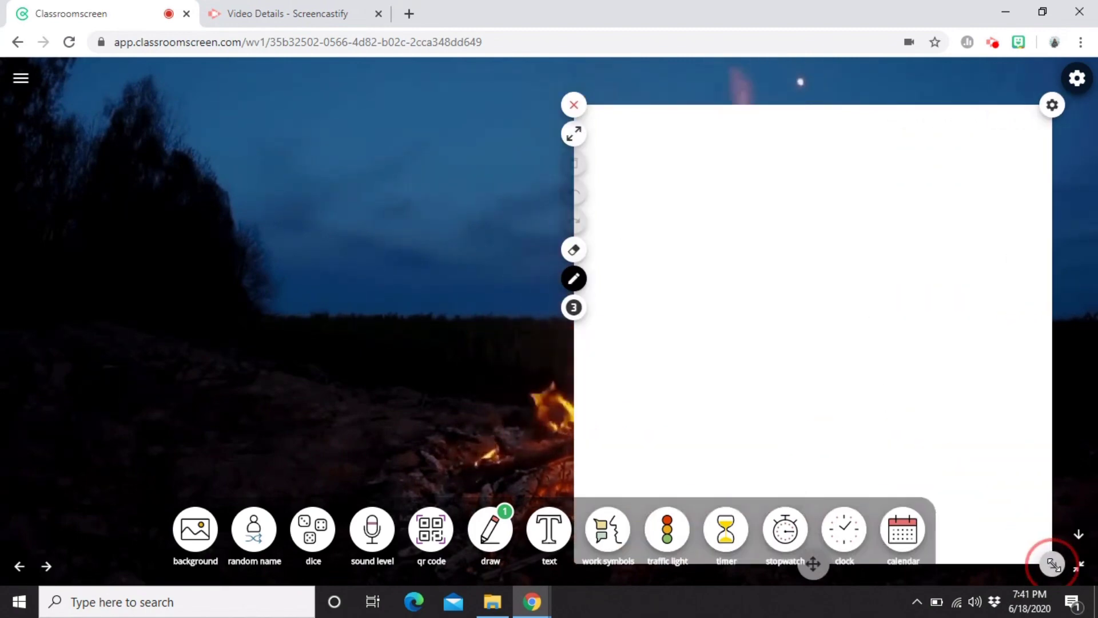
pyautogui.click(580, 281)
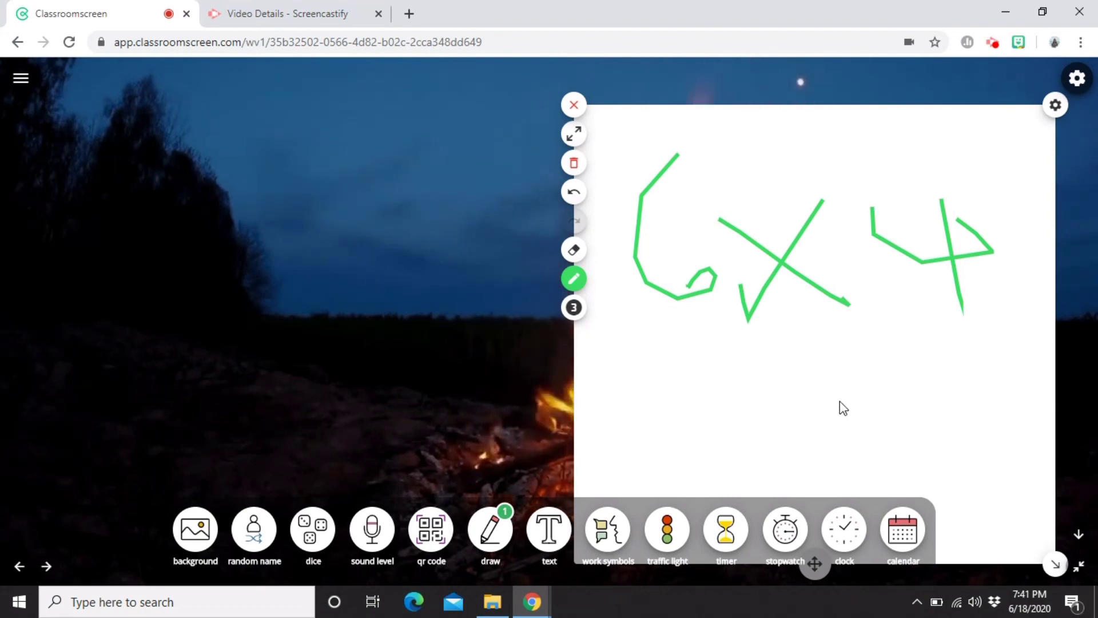
# Clear the drawing, expand the draw widget to full screen, and close it
pyautogui.click(573, 166)
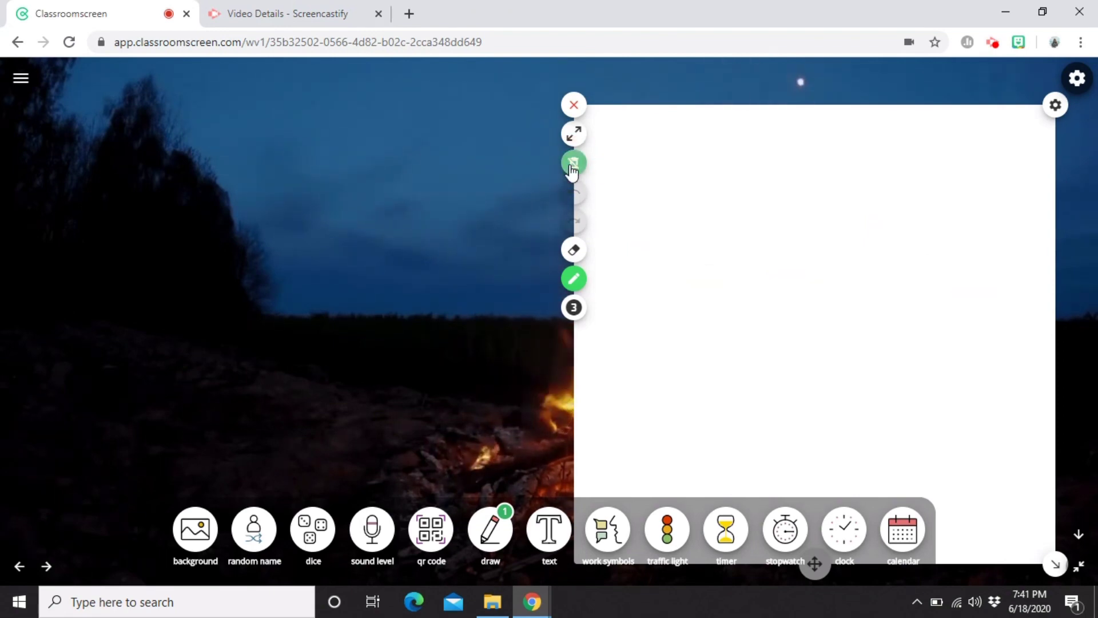
pyautogui.click(574, 133)
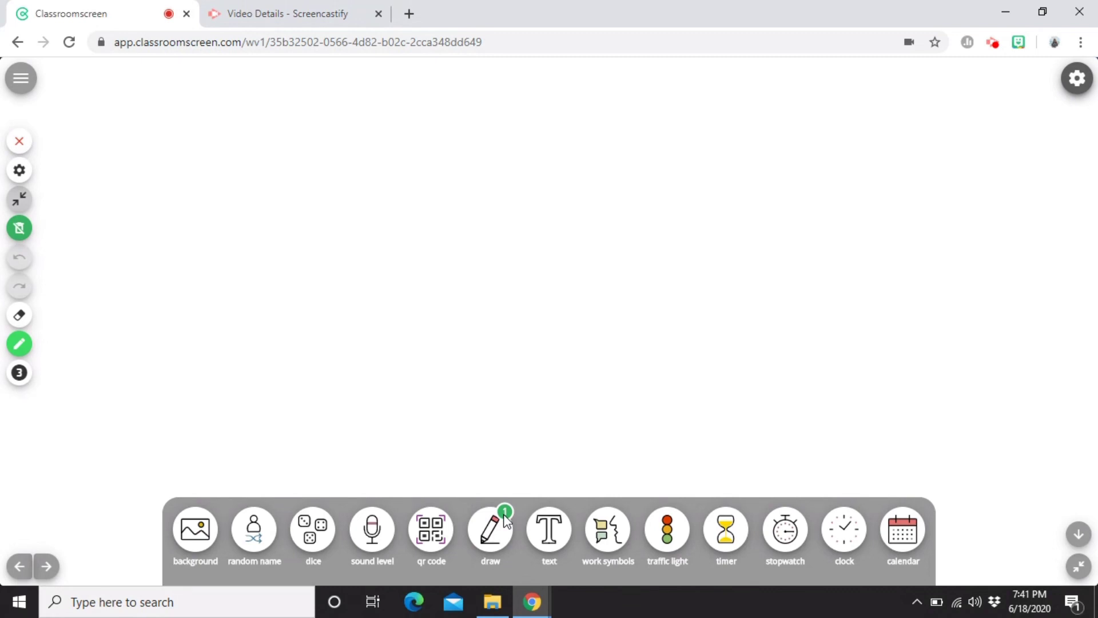
pyautogui.click(22, 150)
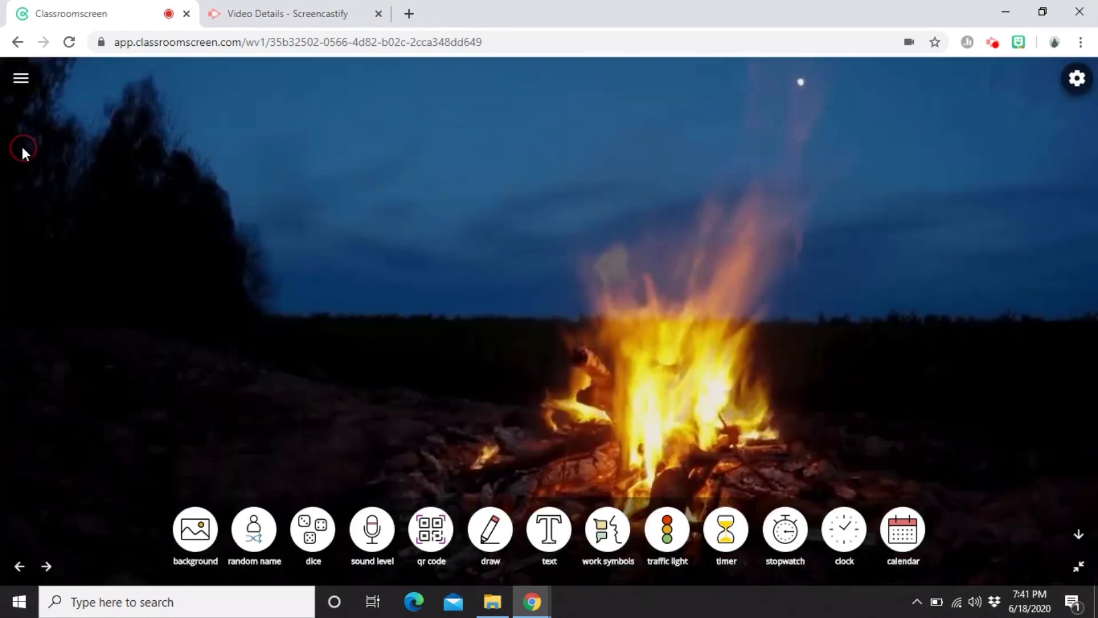
# Add further draw widgets to the screen
pyautogui.click(490, 544)
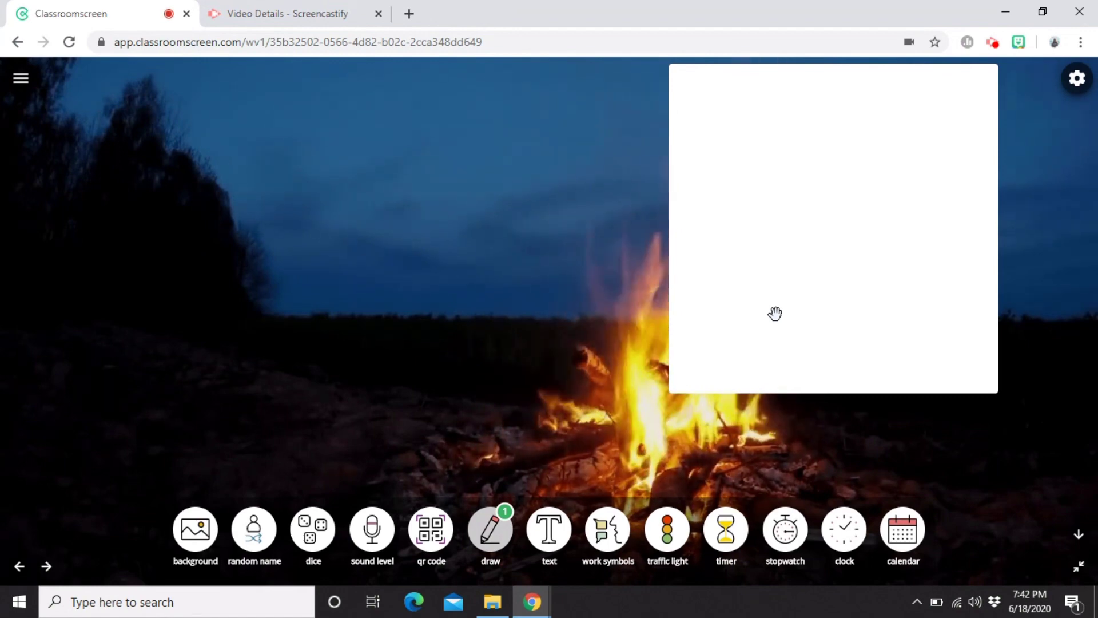
pyautogui.click(490, 530)
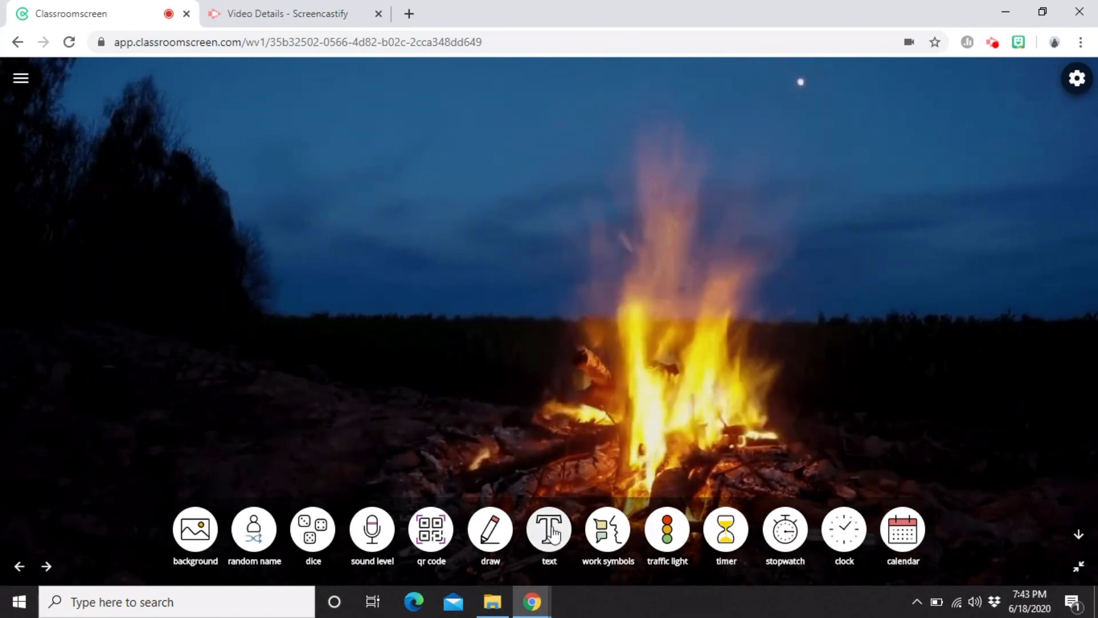
# Add two text widgets and place the second one beside the first
pyautogui.click(553, 532)
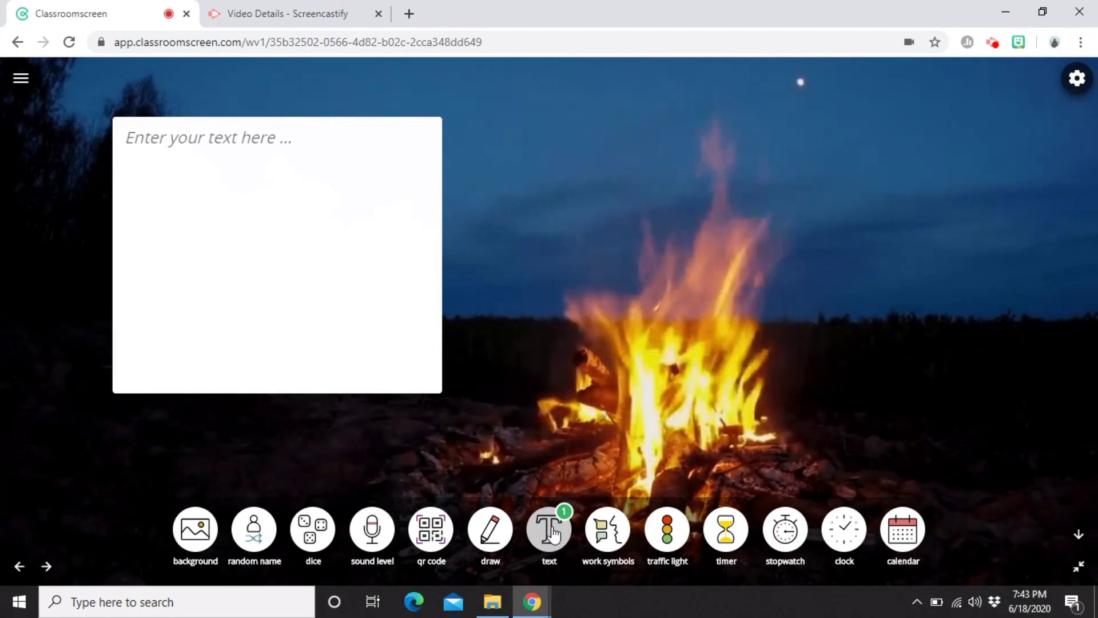
pyautogui.click(190, 137)
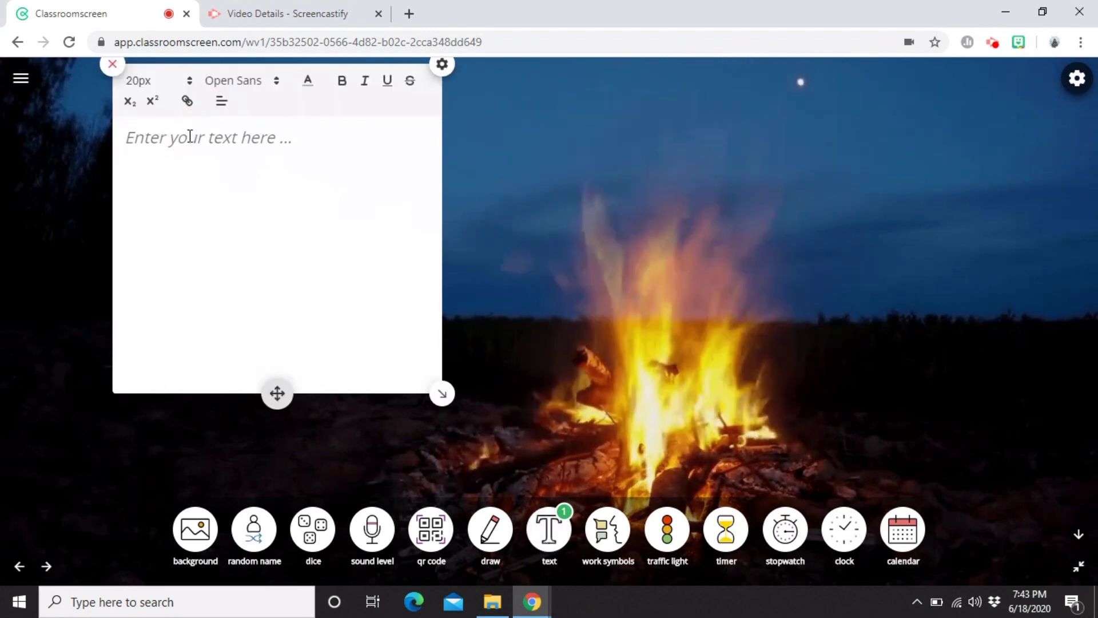
pyautogui.click(538, 532)
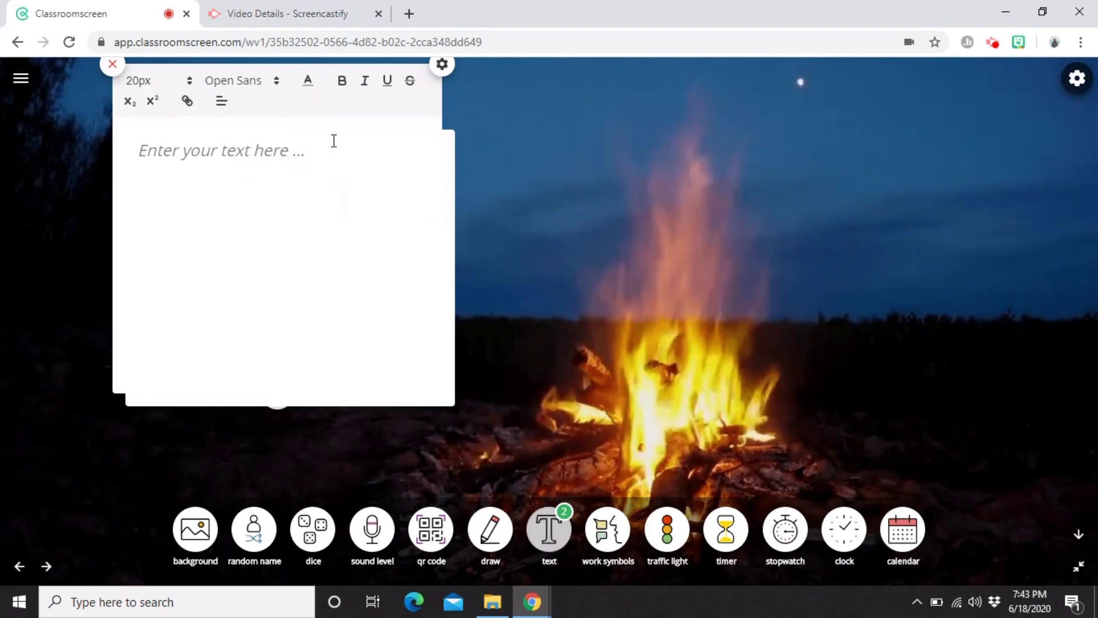
pyautogui.moveTo(389, 135); pyautogui.dragTo(856, 96)
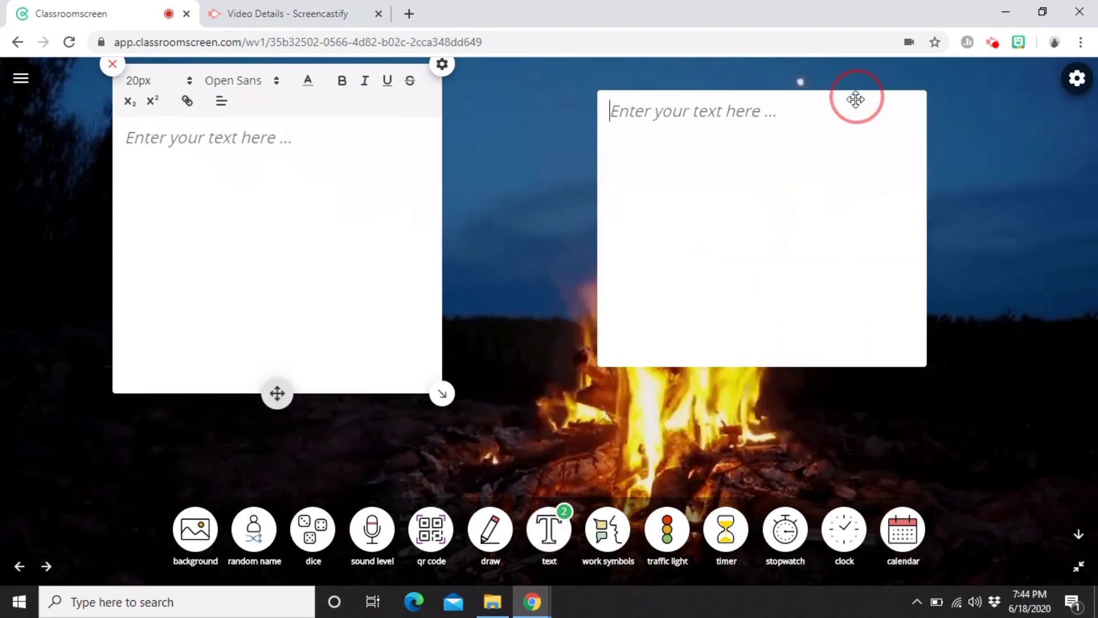
# Set the first text widget's font to Mali at 64px and move the widget lower, toward the screen's side
pyautogui.click(171, 149)
pyautogui.click(155, 80)
pyautogui.click(153, 255)
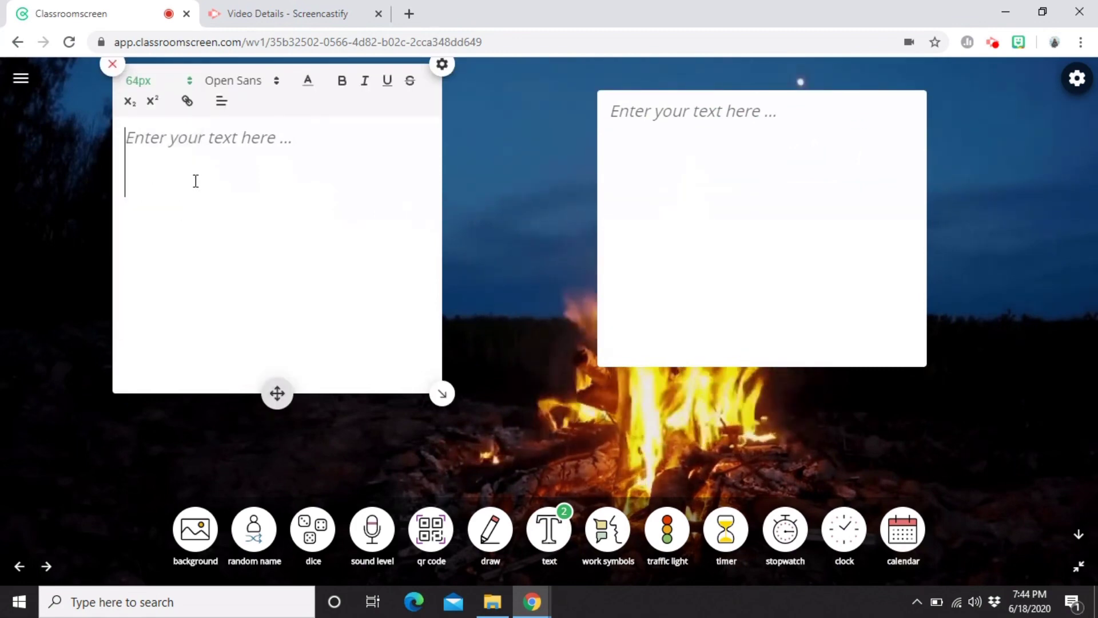
pyautogui.click(239, 80)
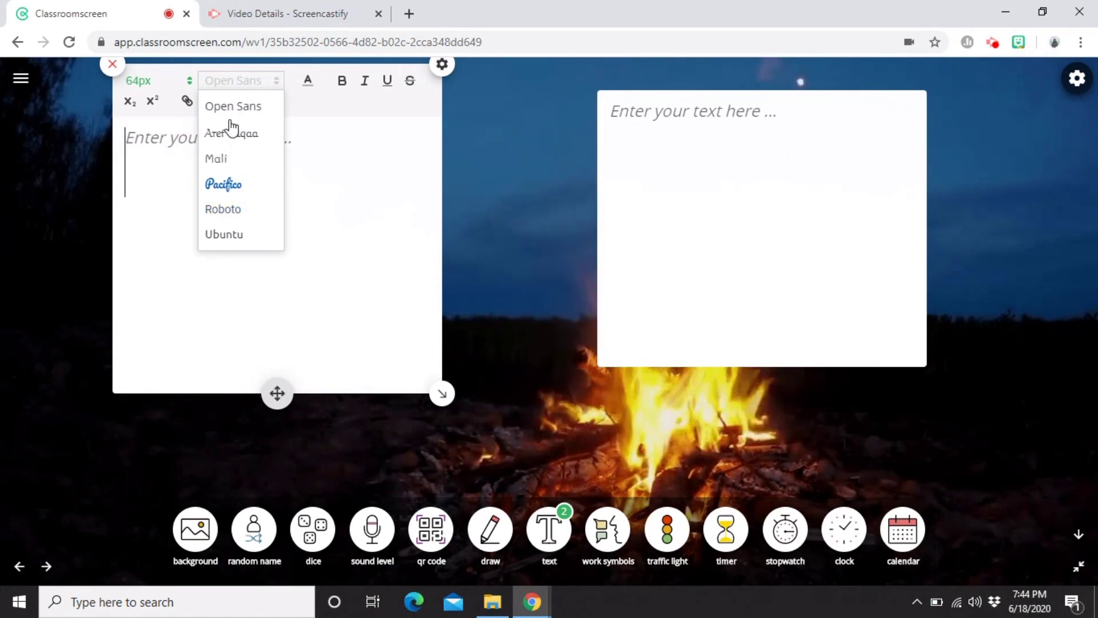
pyautogui.click(239, 160)
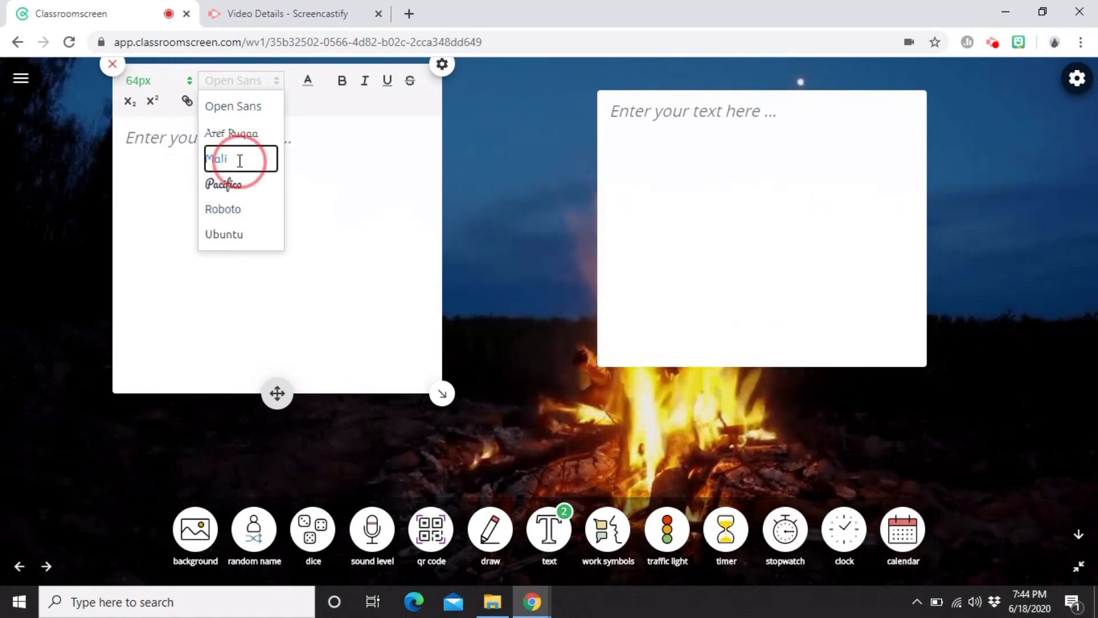
pyautogui.click(308, 80)
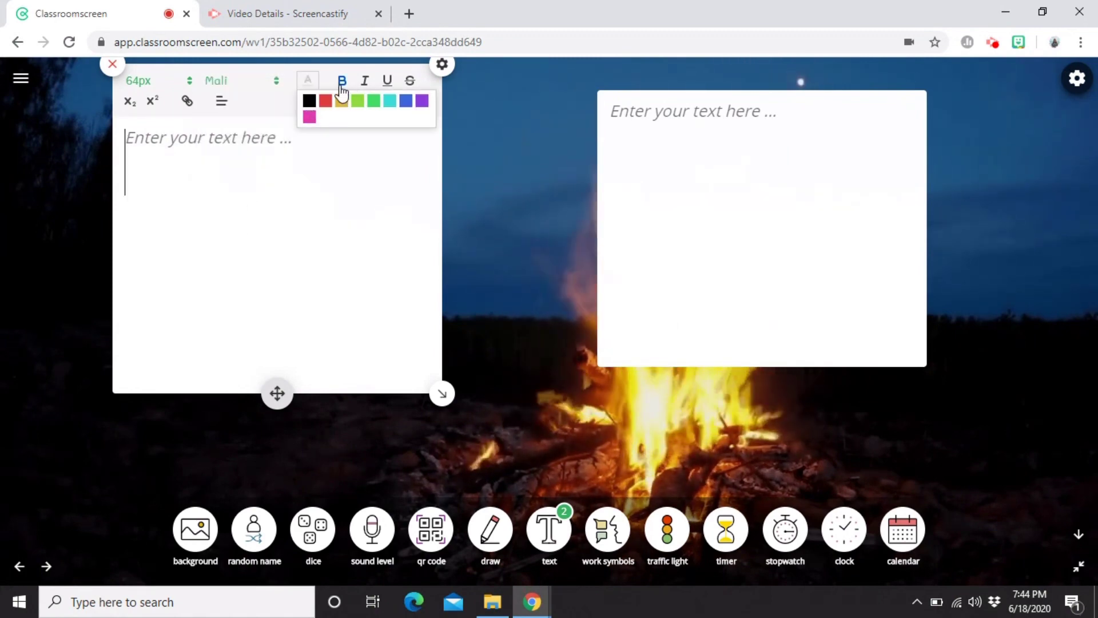
pyautogui.click(282, 186)
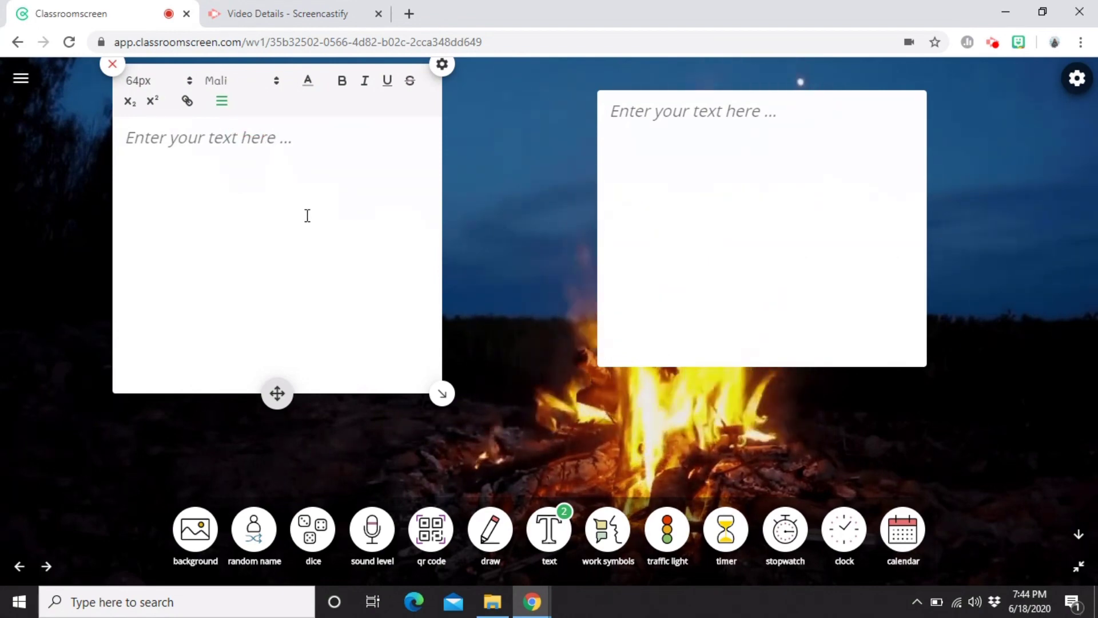
pyautogui.moveTo(272, 393); pyautogui.dragTo(228, 436)
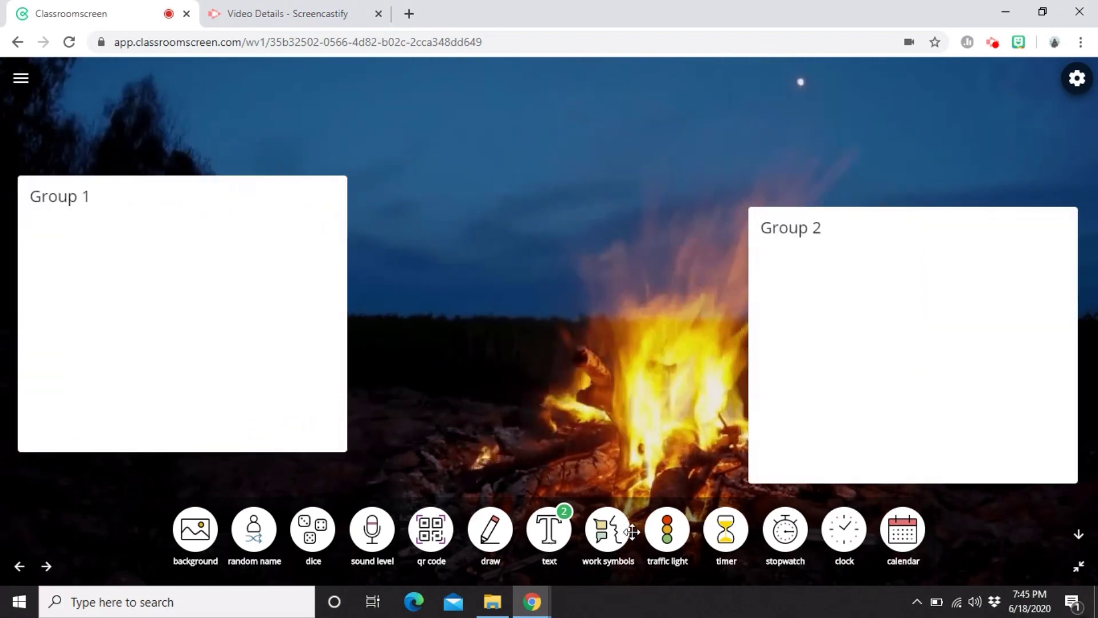
# Add a work symbols widget, cycle through its symbols from work together to silence, and set the left symbol widget to ask neighbor
pyautogui.click(602, 539)
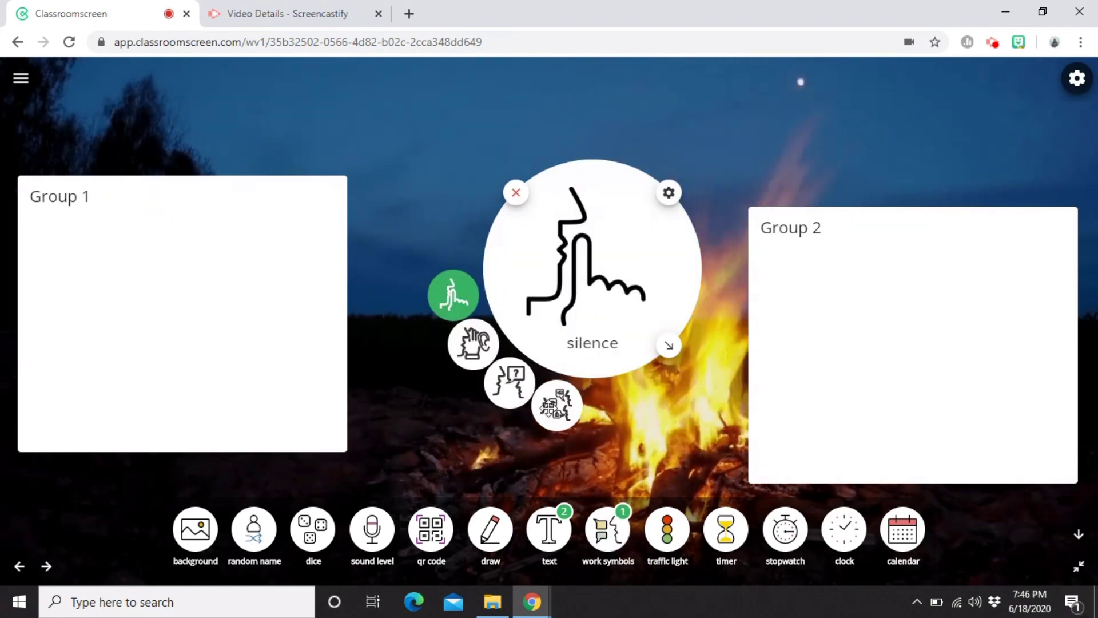
pyautogui.click(550, 420)
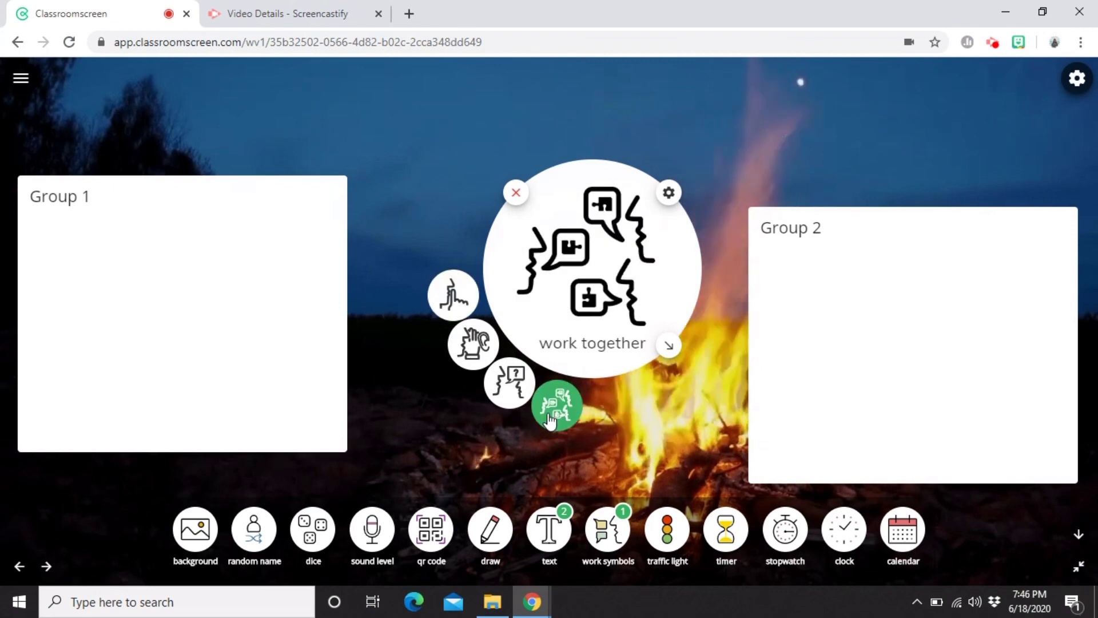
pyautogui.click(509, 395)
pyautogui.click(471, 346)
pyautogui.click(453, 294)
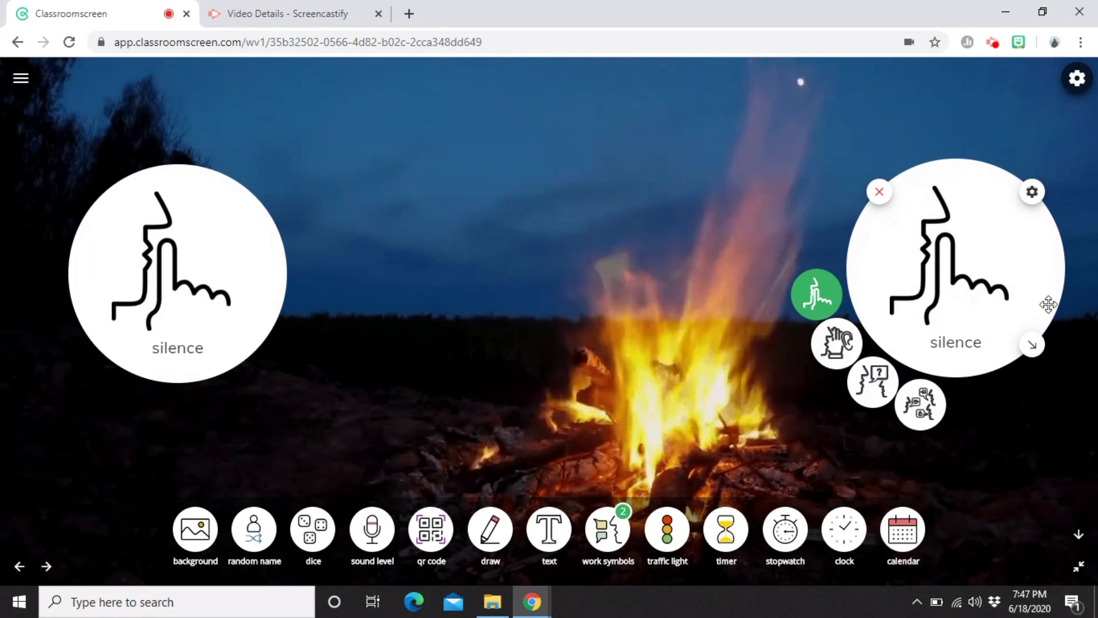
pyautogui.click(123, 321)
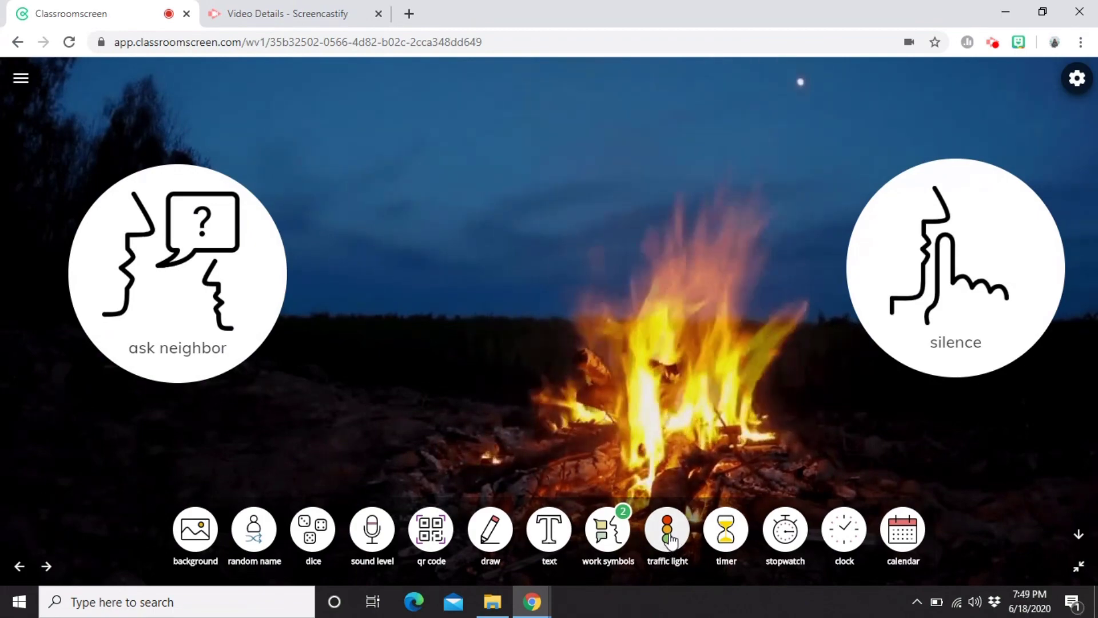
# Add a traffic light widget between the two work symbols and switch it through red, yellow and green
pyautogui.click(668, 532)
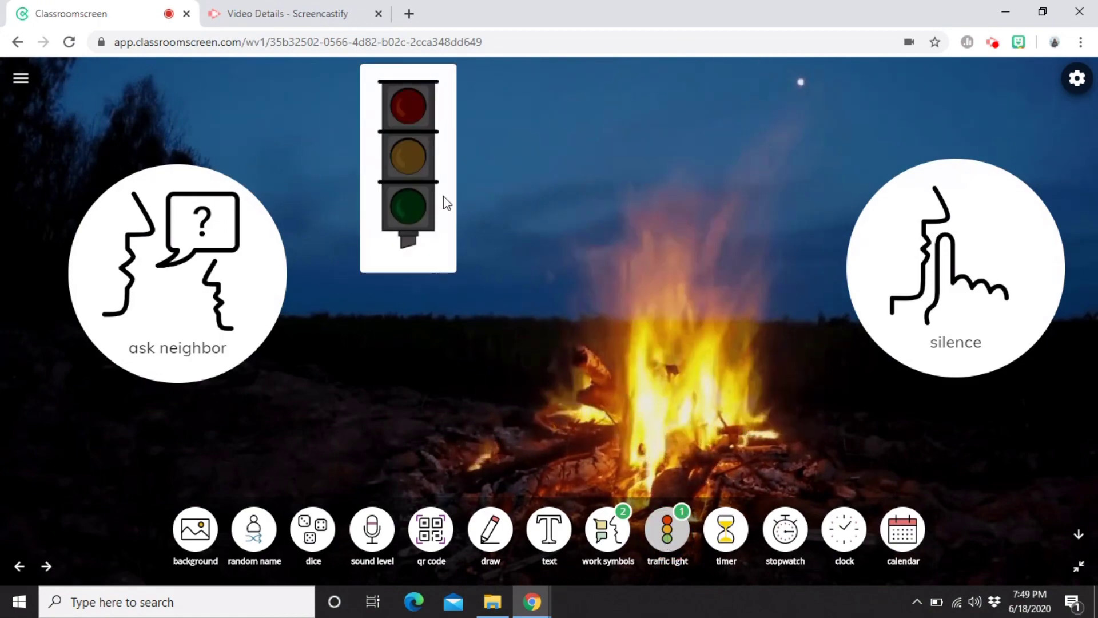
pyautogui.moveTo(416, 77); pyautogui.dragTo(564, 219)
pyautogui.click(565, 219)
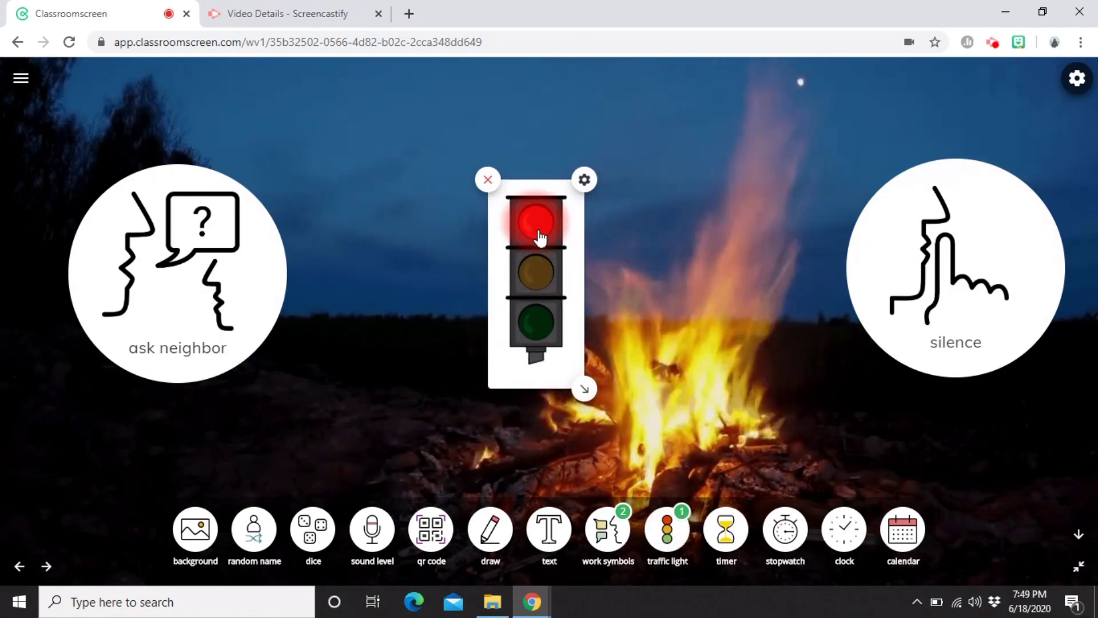
pyautogui.click(543, 274)
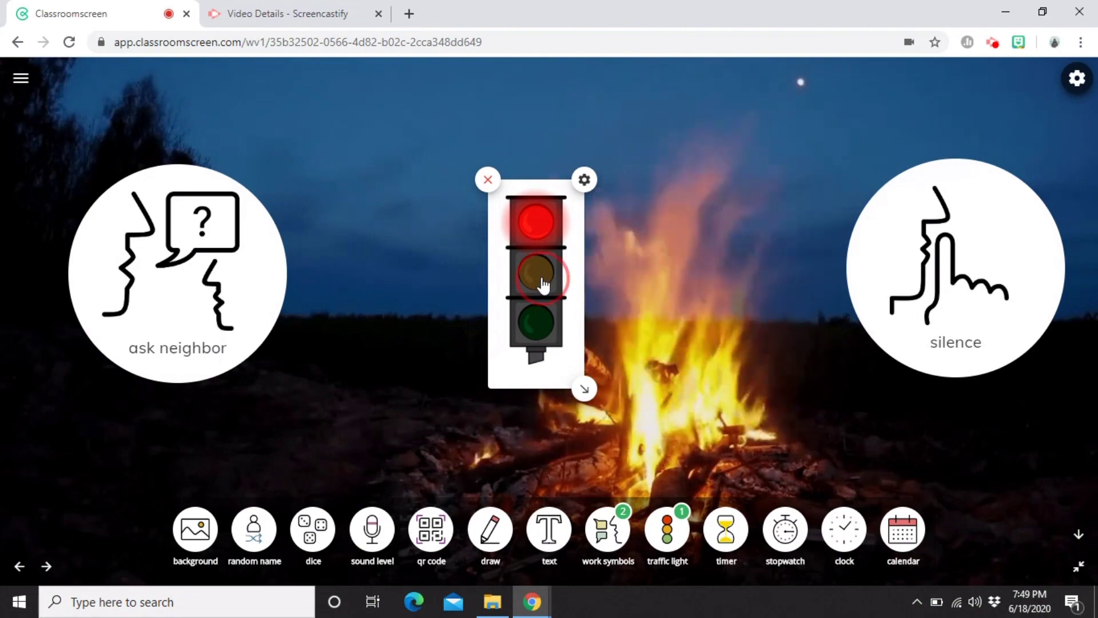
pyautogui.click(540, 330)
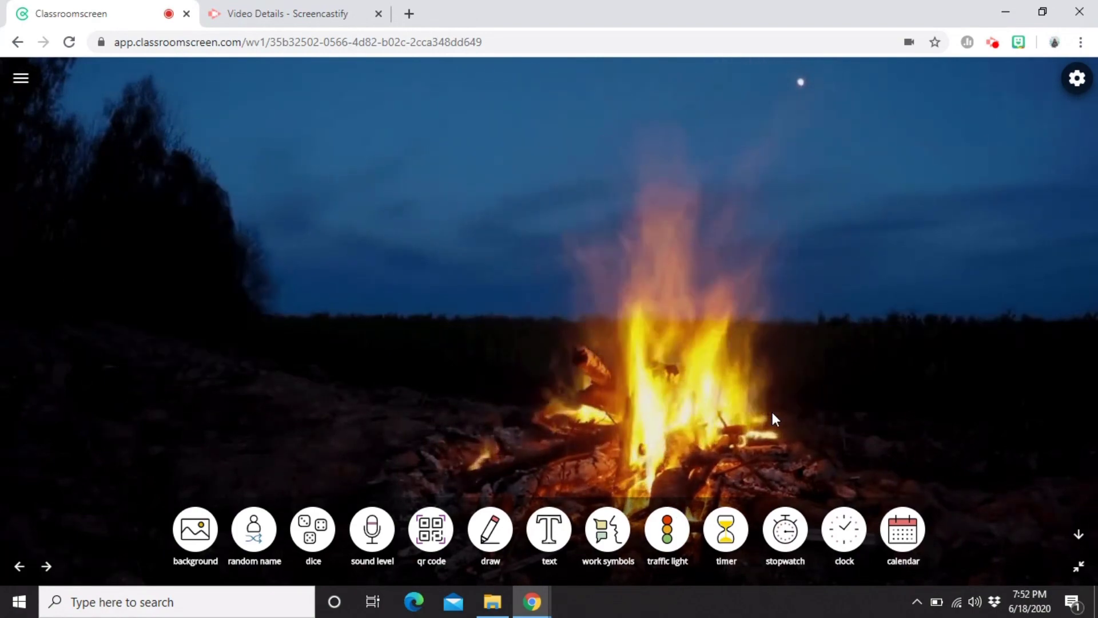
# Add a timer widget and set it to 00:30
pyautogui.click(726, 529)
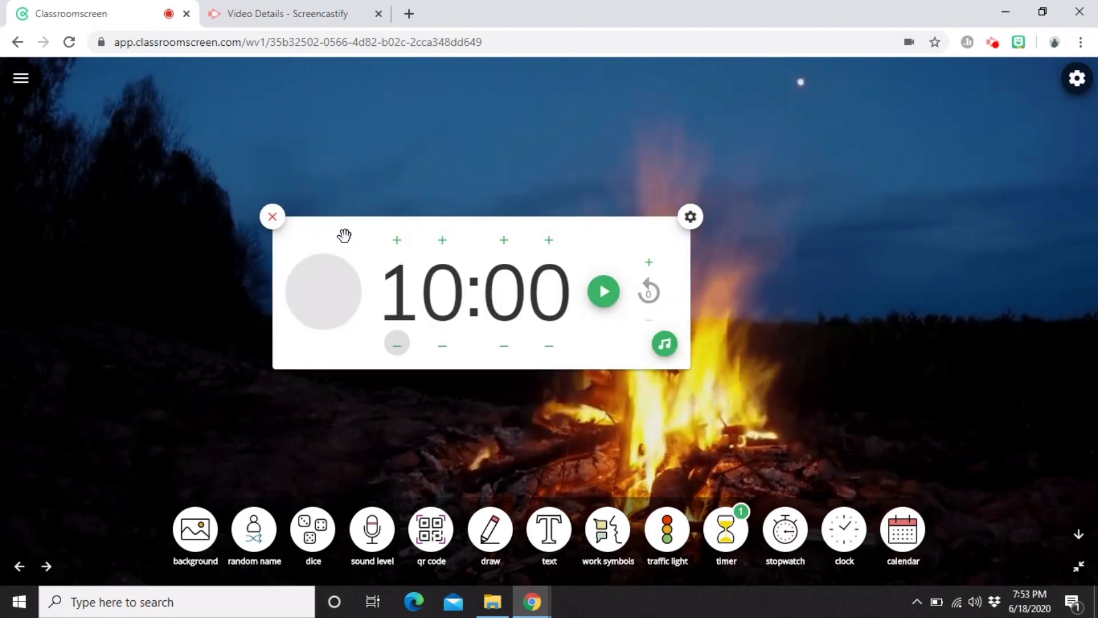
pyautogui.click(397, 245)
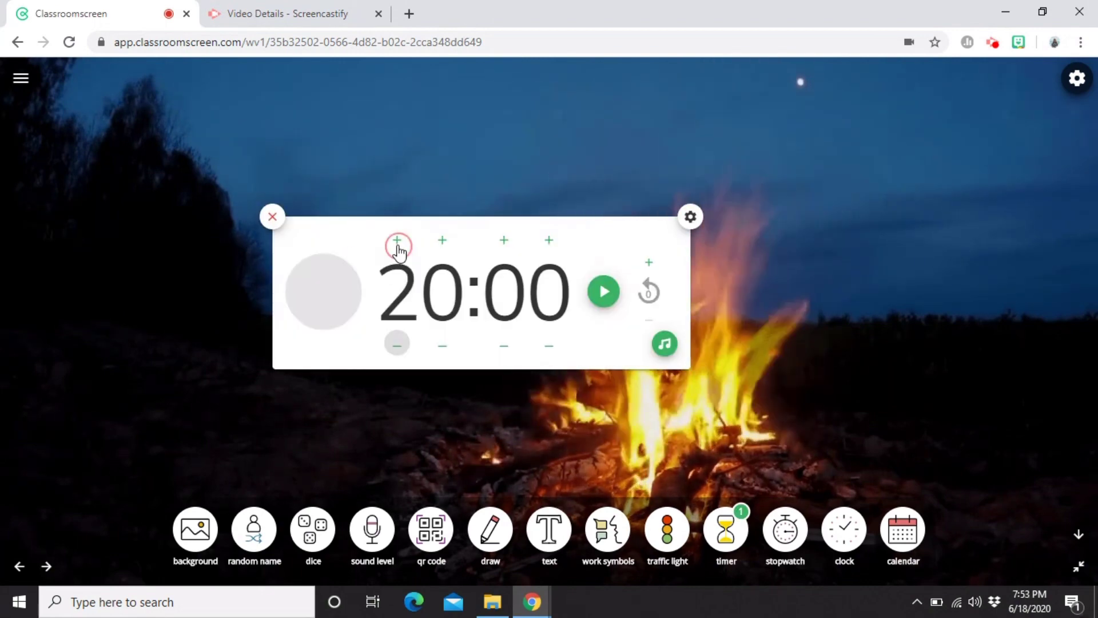
pyautogui.click(395, 352)
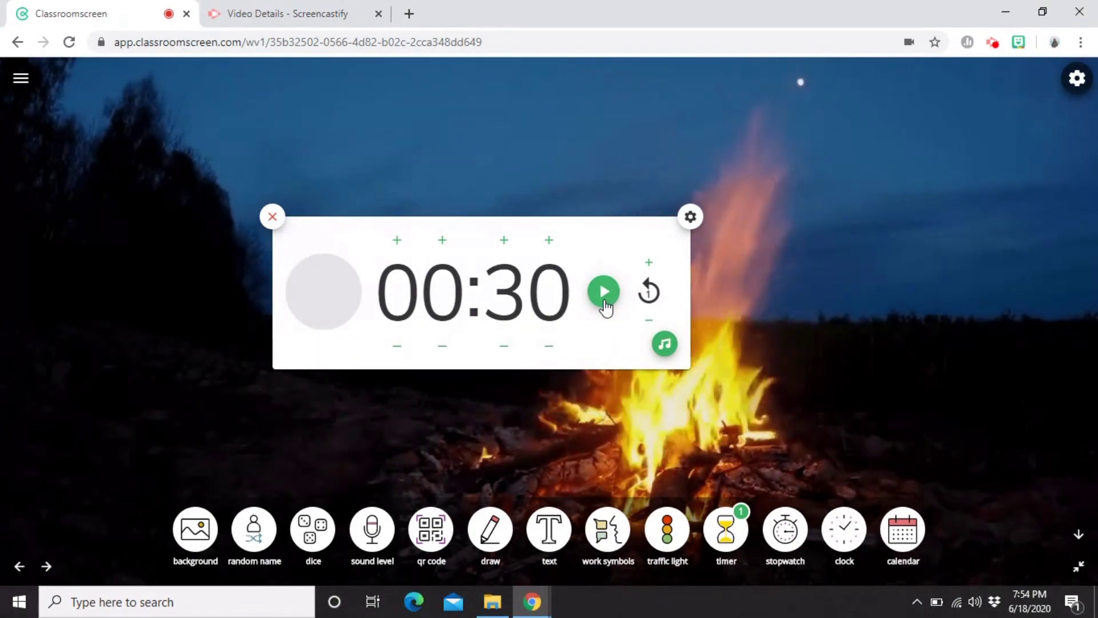
# Start the countdown, pause it, and move the timer widget toward the screen's side edge
pyautogui.click(600, 280)
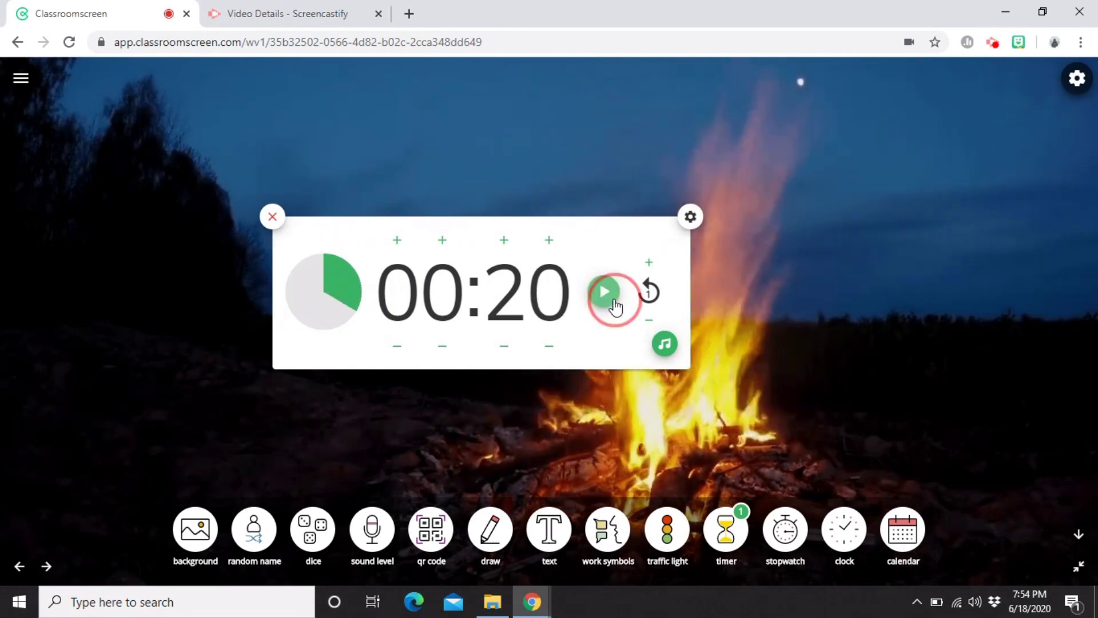
pyautogui.moveTo(547, 243); pyautogui.dragTo(377, 267)
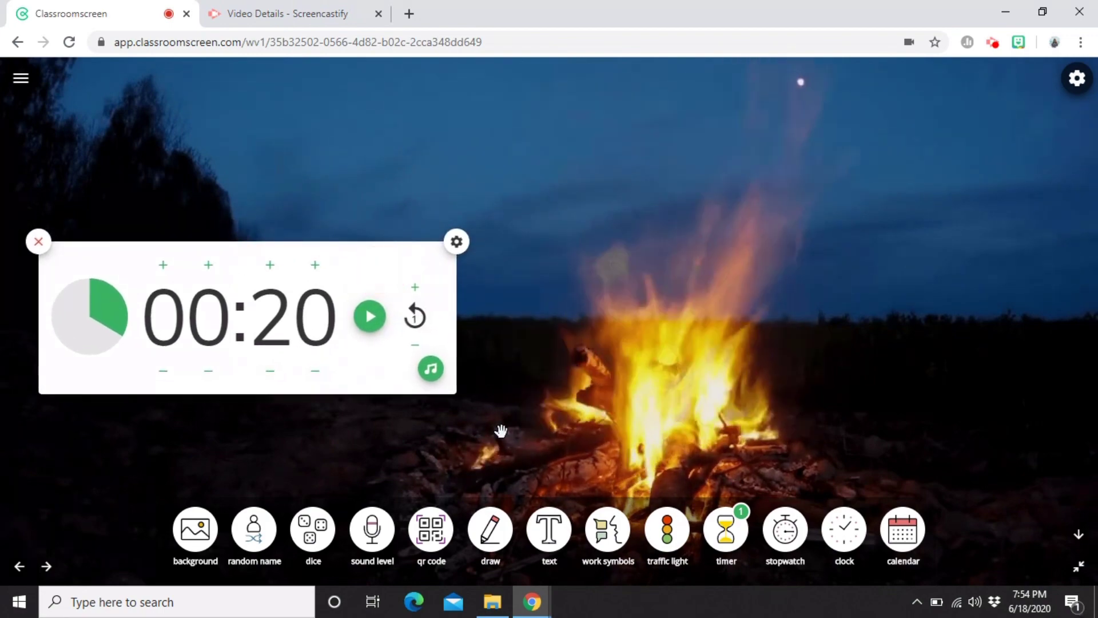
# Replace the timer with a stopwatch widget, start it, record two laps, and clear and remove the stopwatch
pyautogui.click(729, 538)
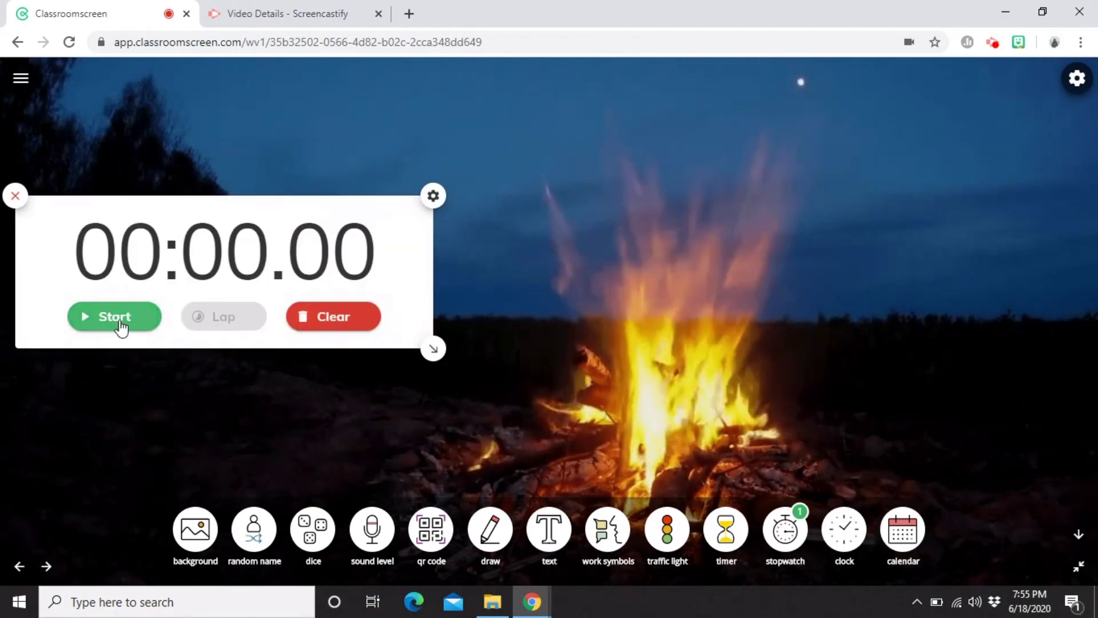
pyautogui.click(117, 322)
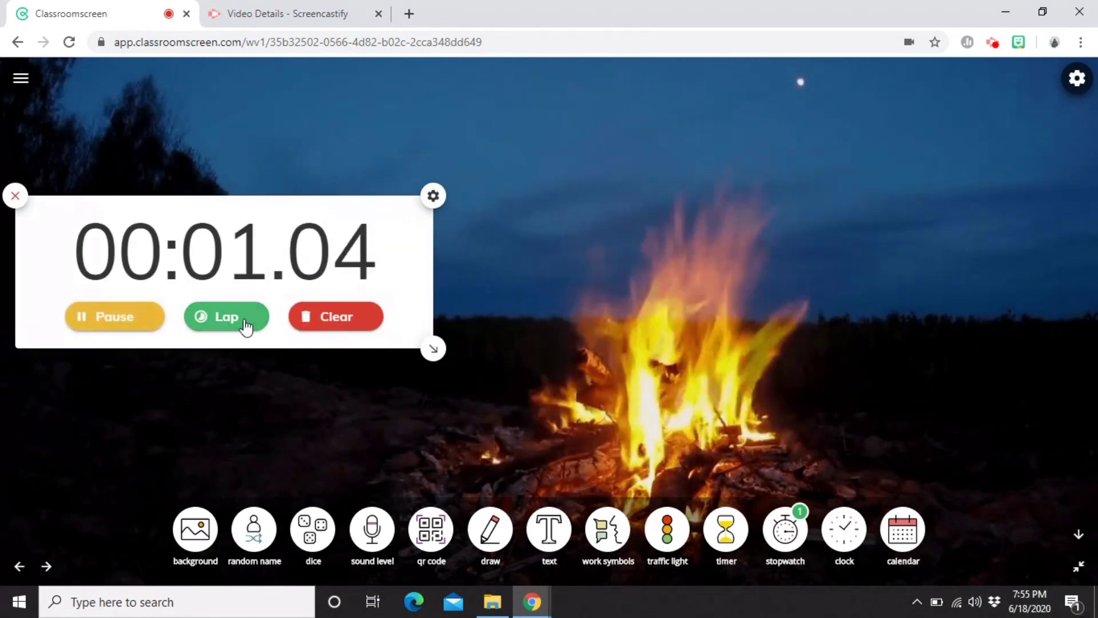
pyautogui.click(246, 325)
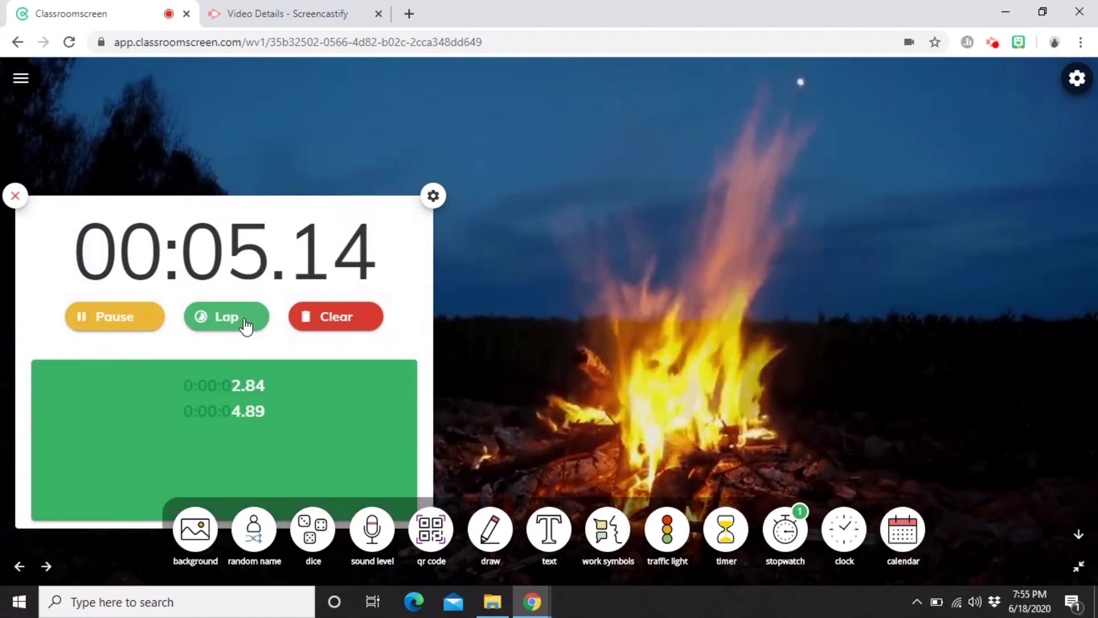
pyautogui.click(344, 318)
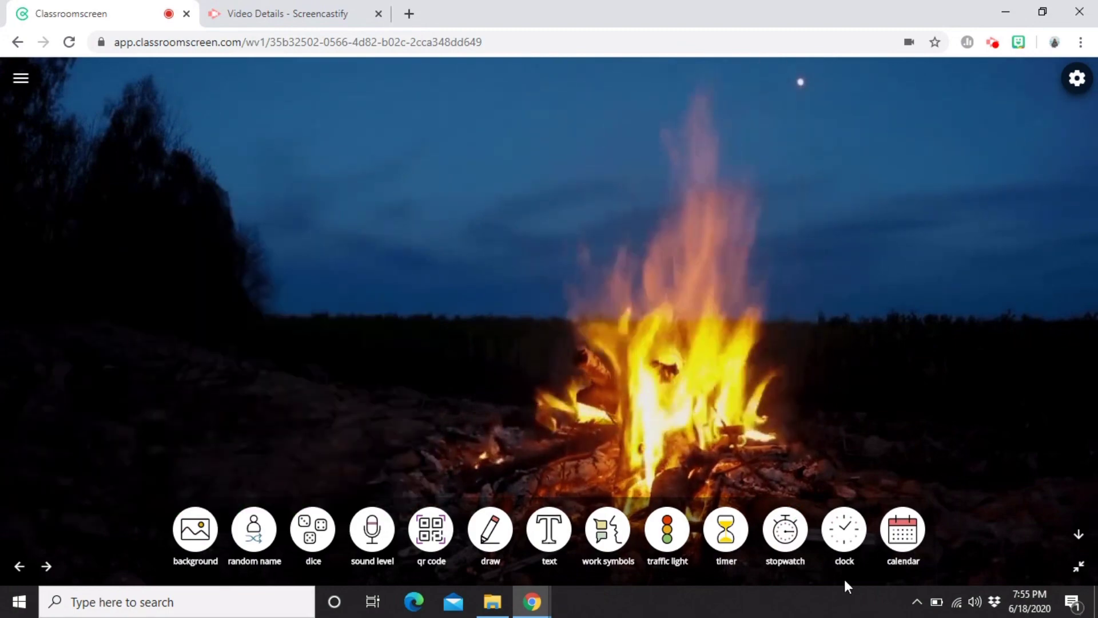
# Add a clock widget and a calendar widget and arrange them side by side near the middle of the background
pyautogui.click(860, 528)
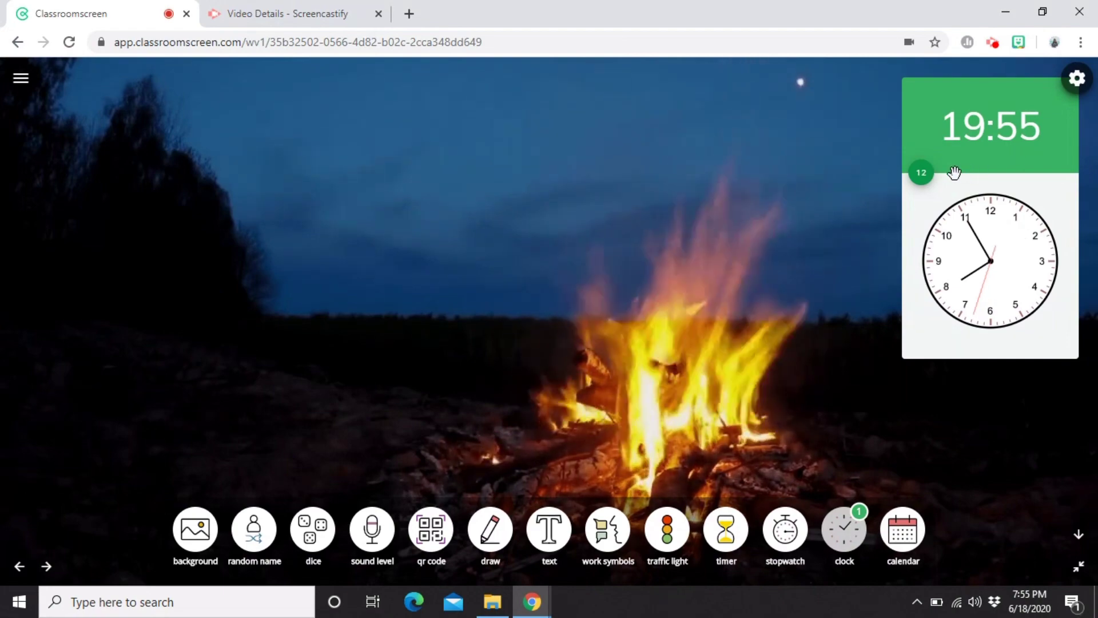
pyautogui.moveTo(1020, 102); pyautogui.dragTo(465, 178)
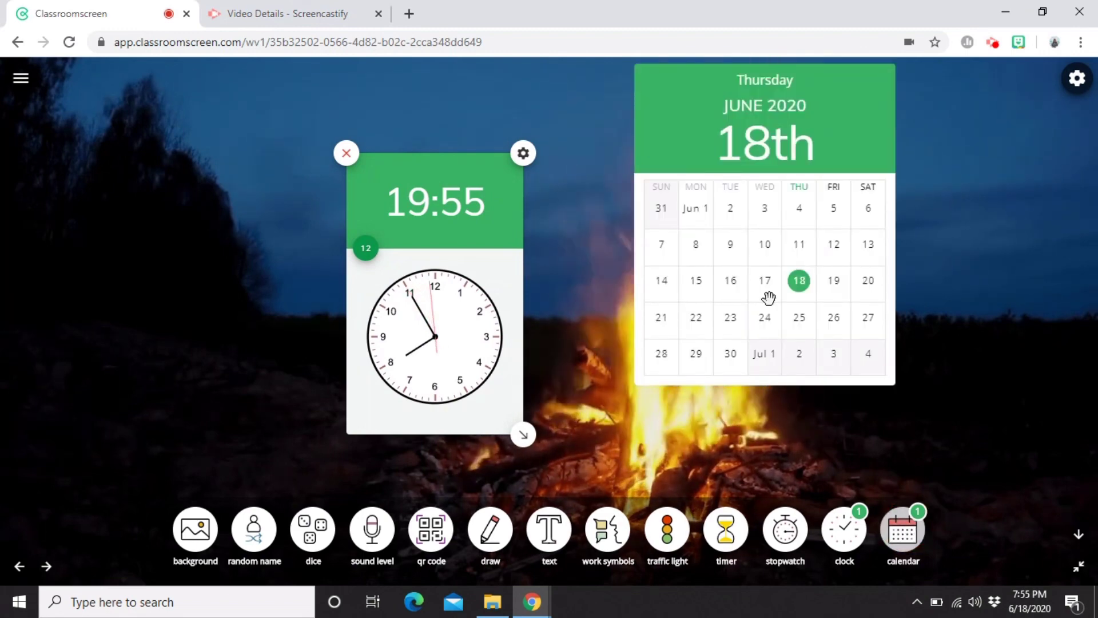
pyautogui.moveTo(811, 163); pyautogui.dragTo(757, 141)
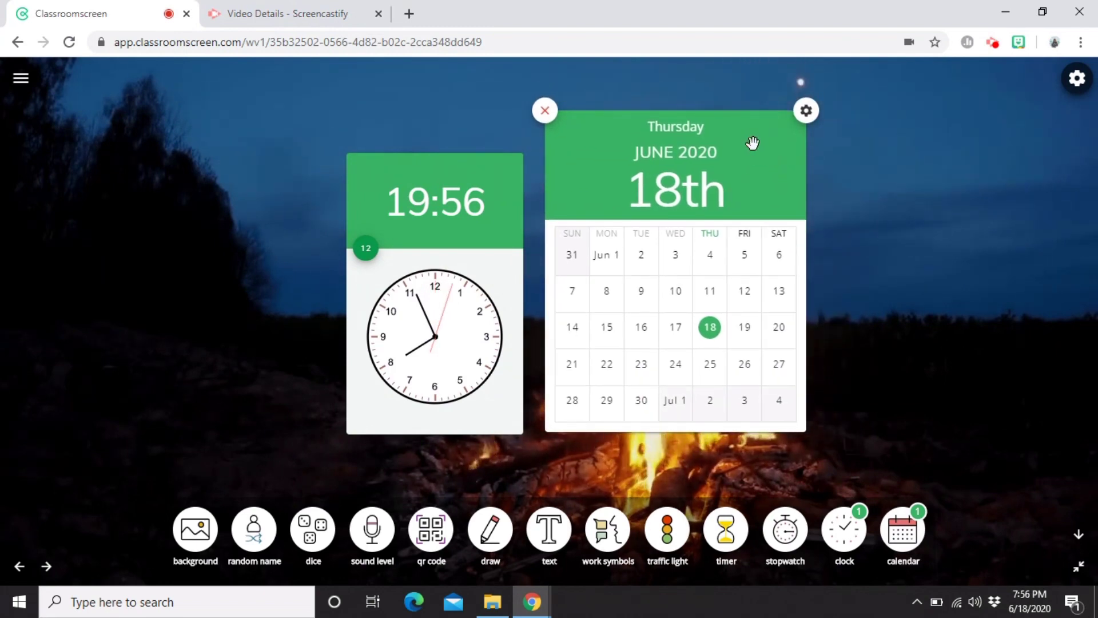
pyautogui.click(480, 155)
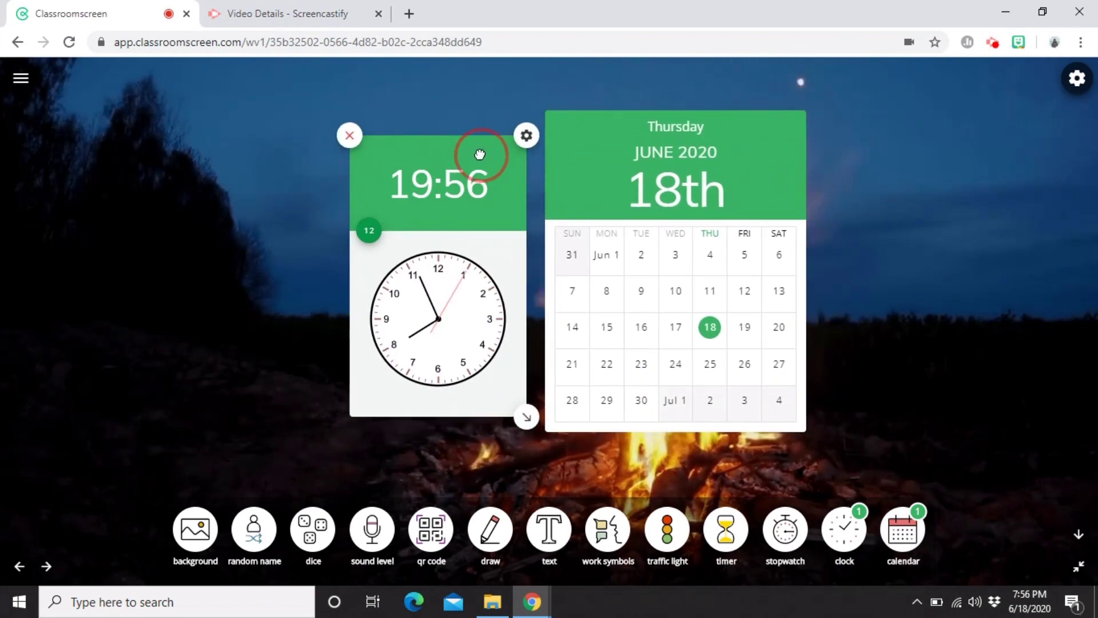